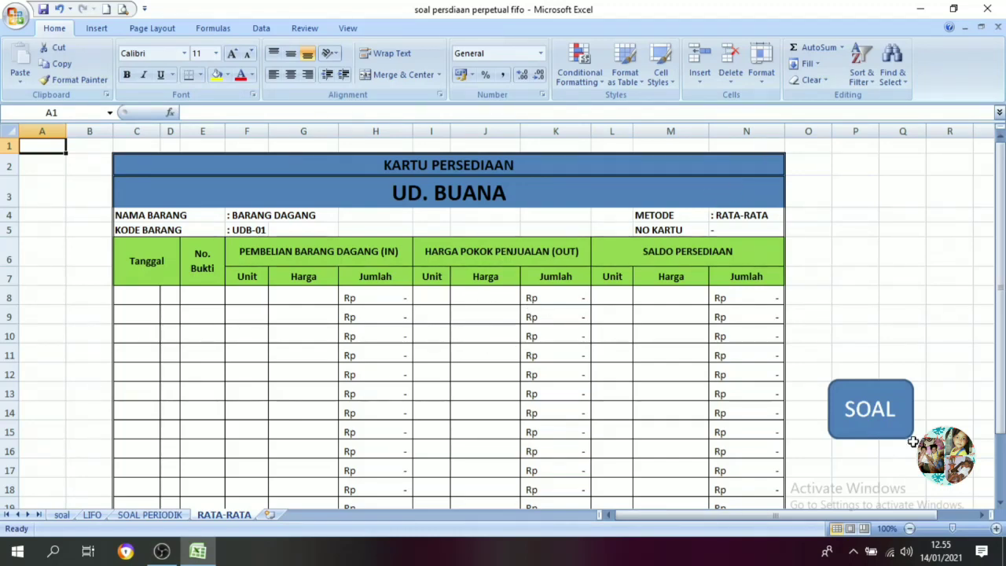
Review the opening stock, purchases and ending stock in the periodic average problem against the blank RATA-RATA inventory card
click(868, 412)
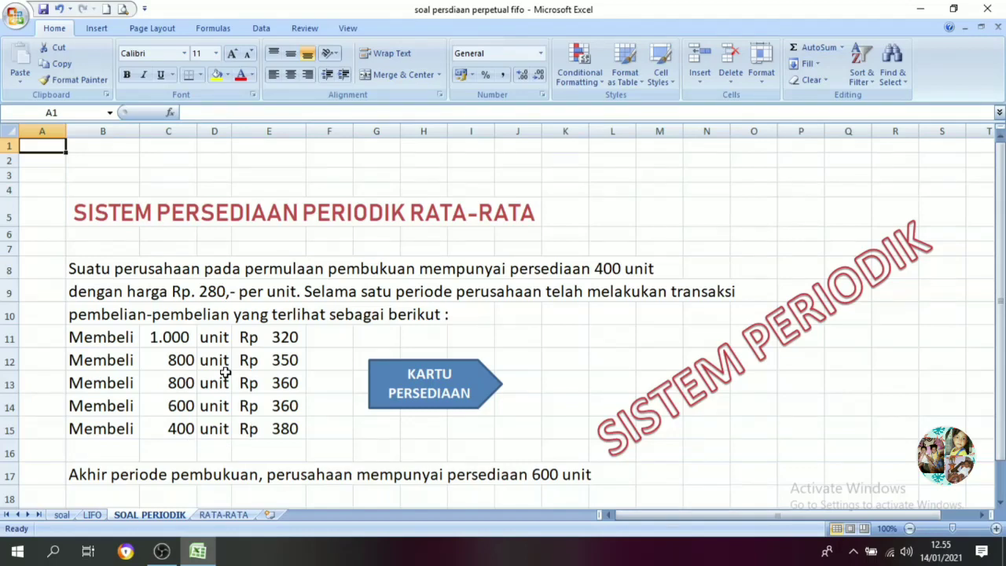
scroll(225, 372, down, 1)
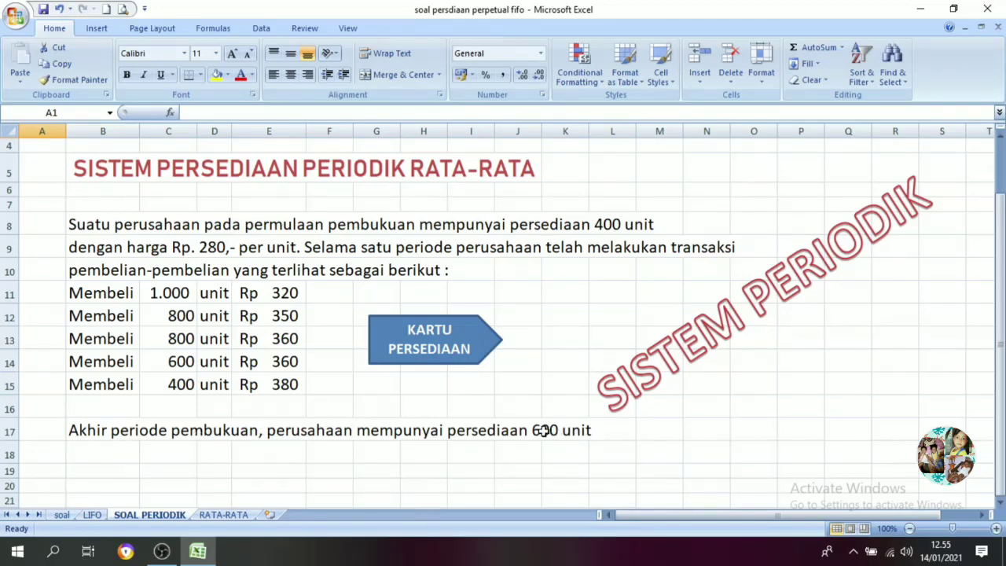
click(420, 363)
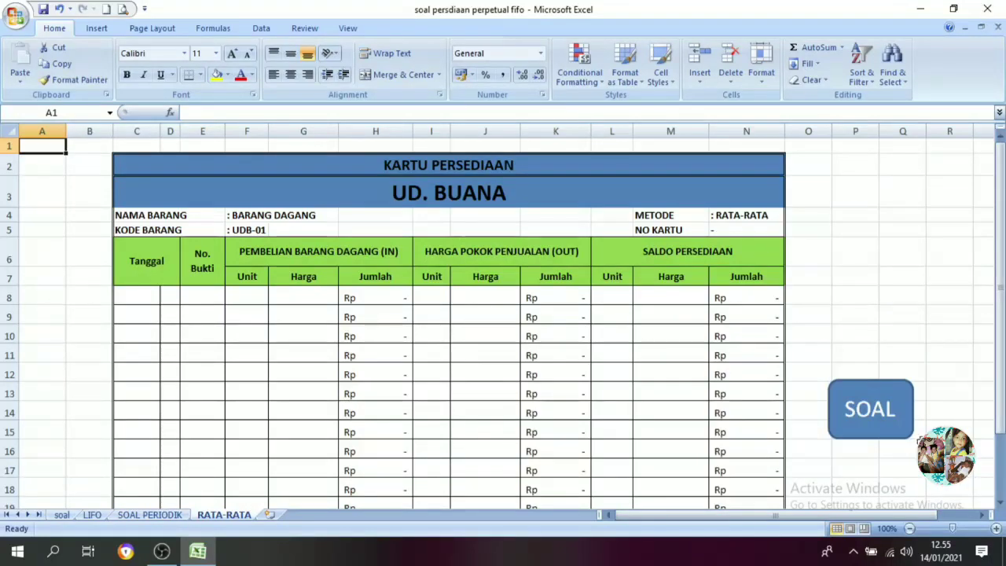
click(864, 410)
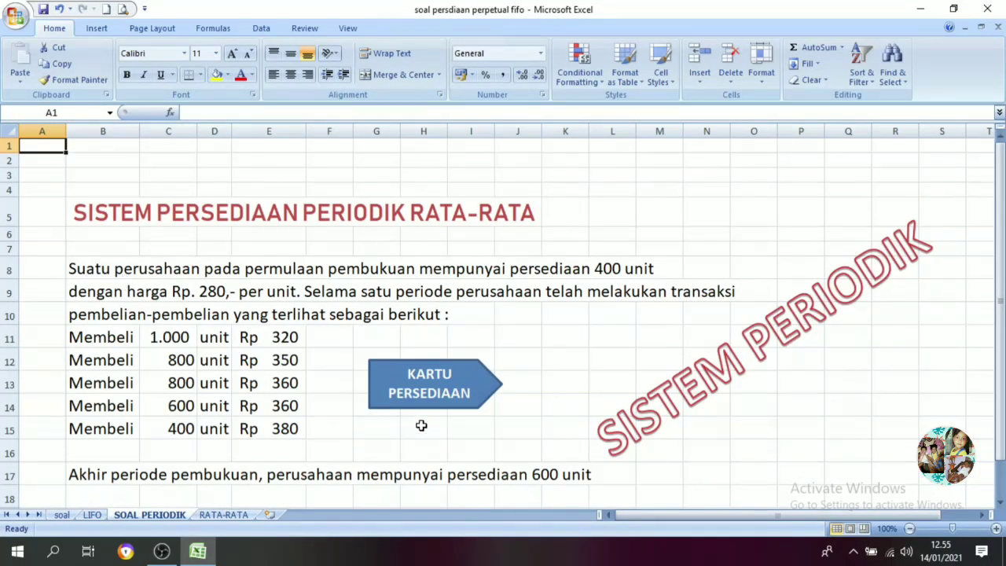
click(439, 393)
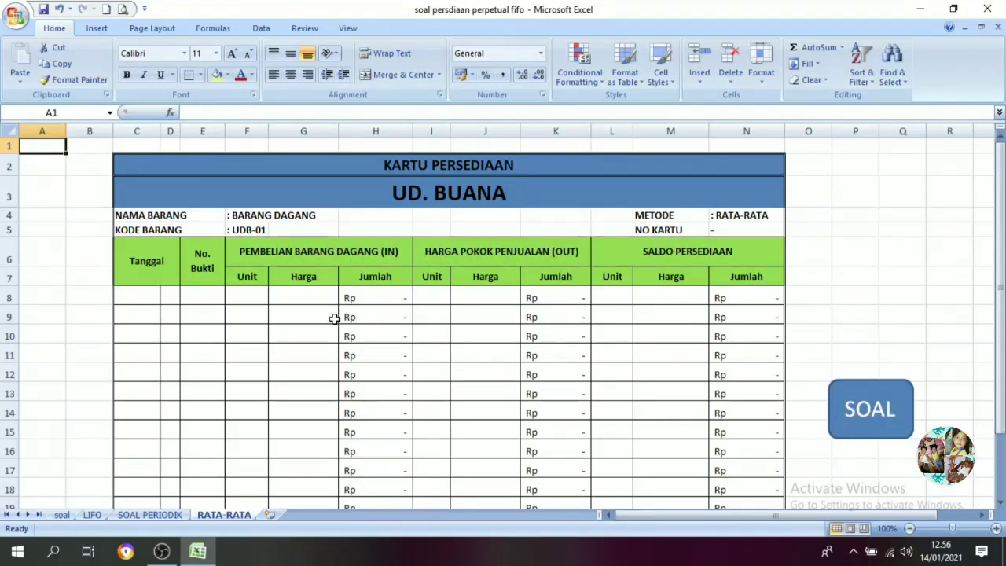
click(616, 299)
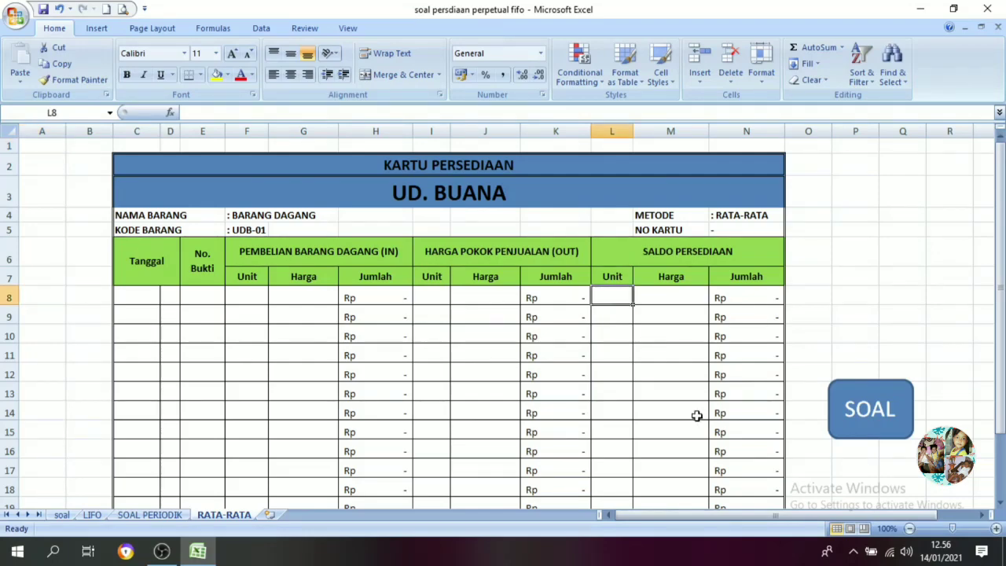
click(871, 422)
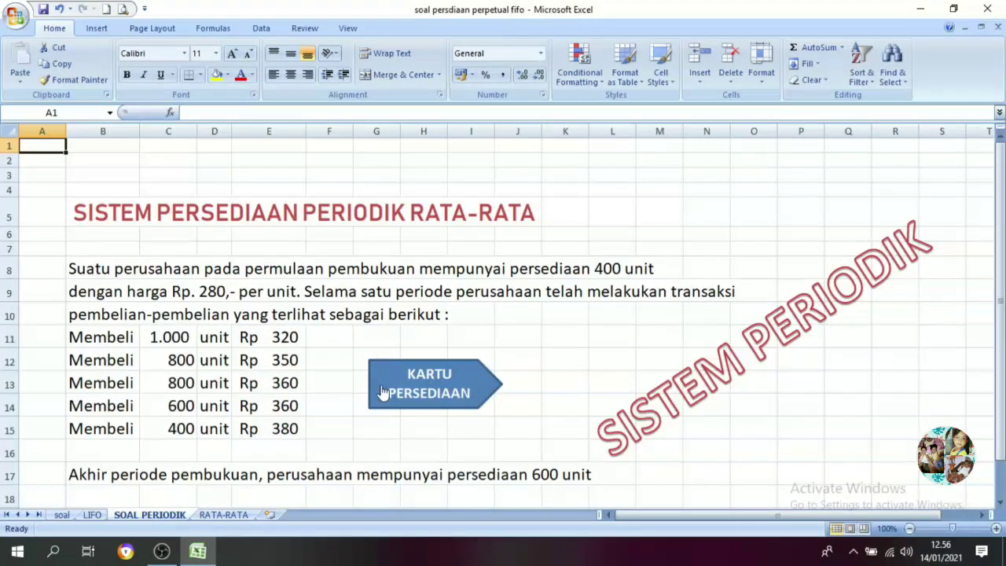
click(416, 399)
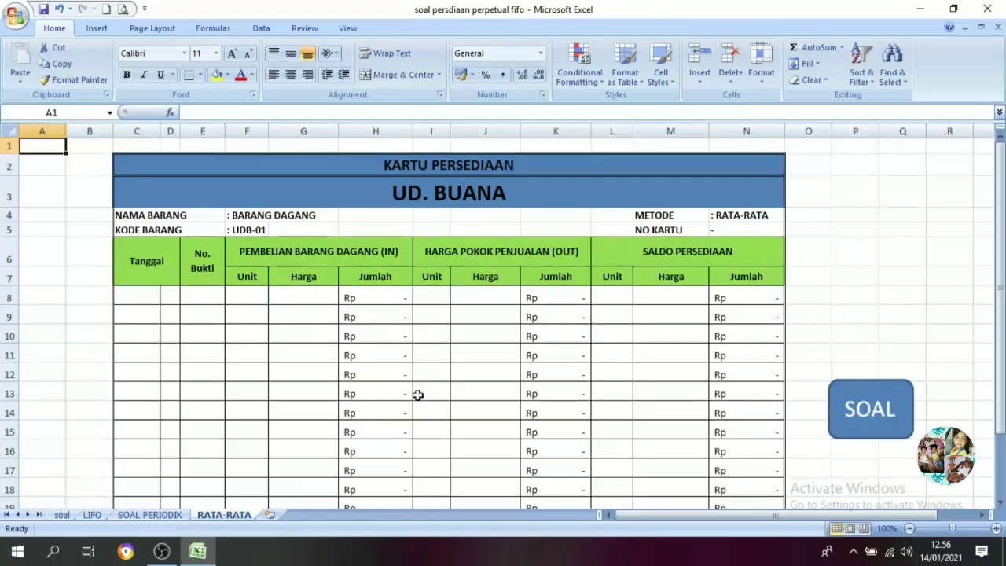
Enter the opening inventory balance in row 8 of the card as 400 units at a price of 280
click(607, 291)
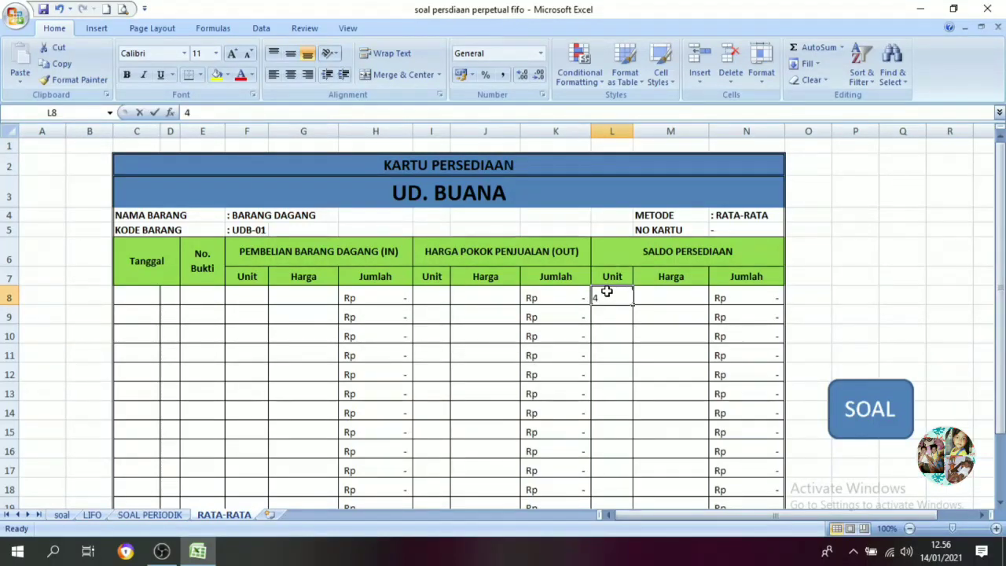
text(400)
key(Tab)
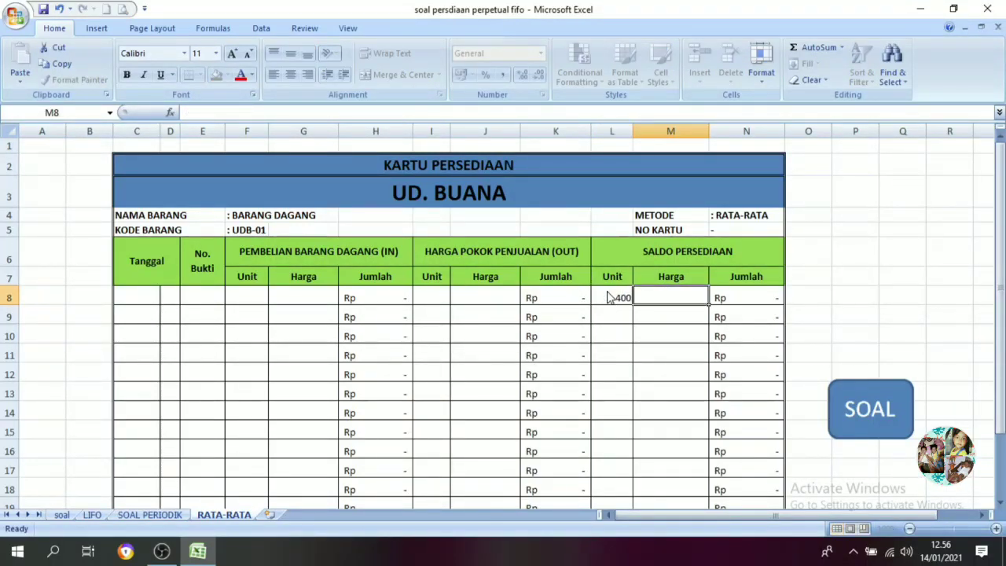
text(280)
key(Return)
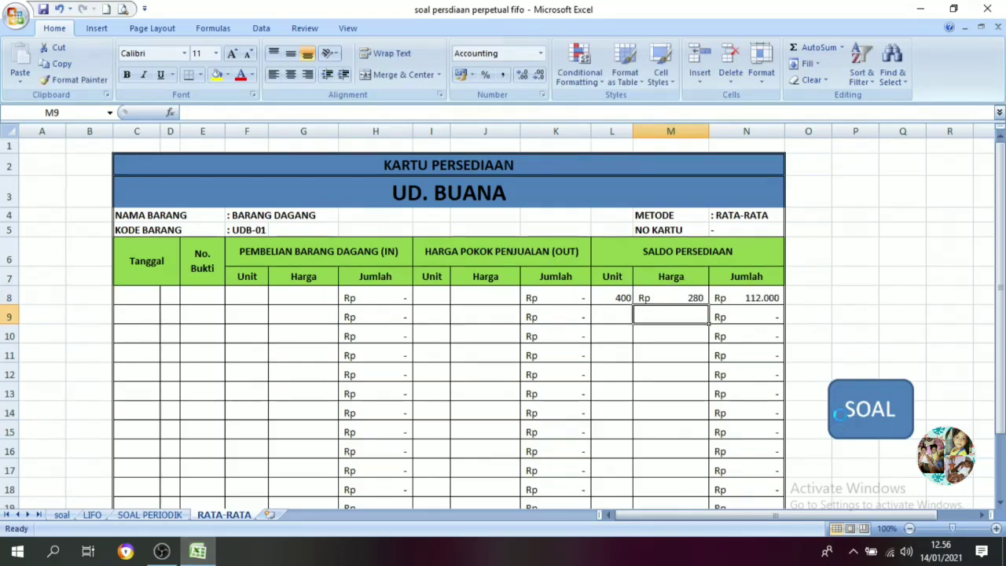
Look up the first purchase in the problem sheet and record its quantity of 1000 units in F9
click(864, 409)
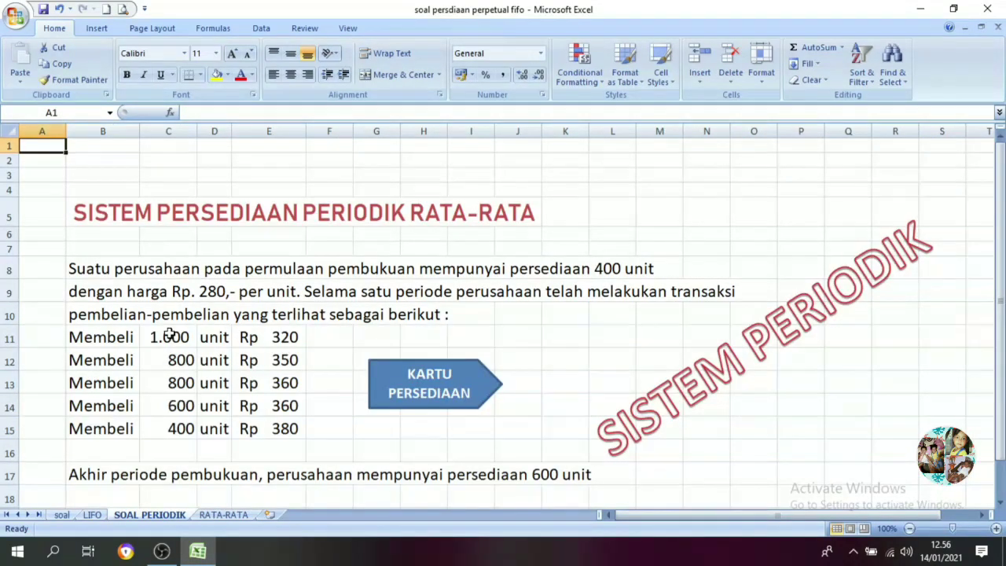
click(428, 386)
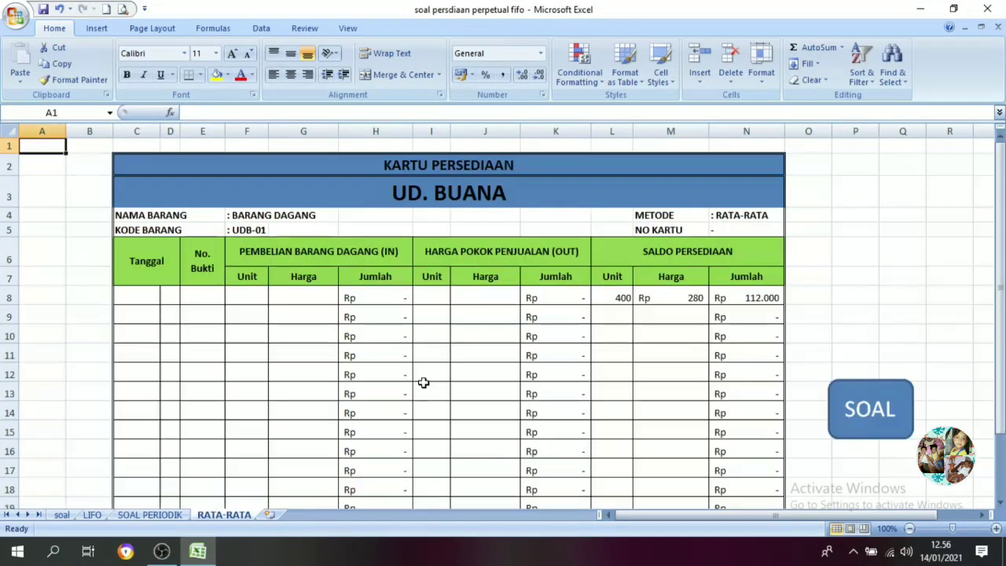
click(252, 318)
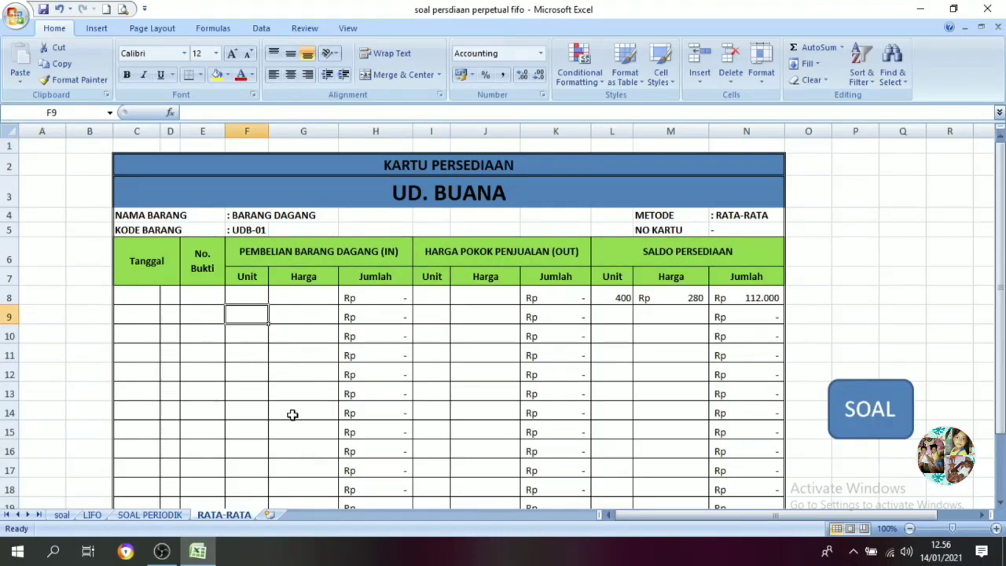
text(100)
key(Return)
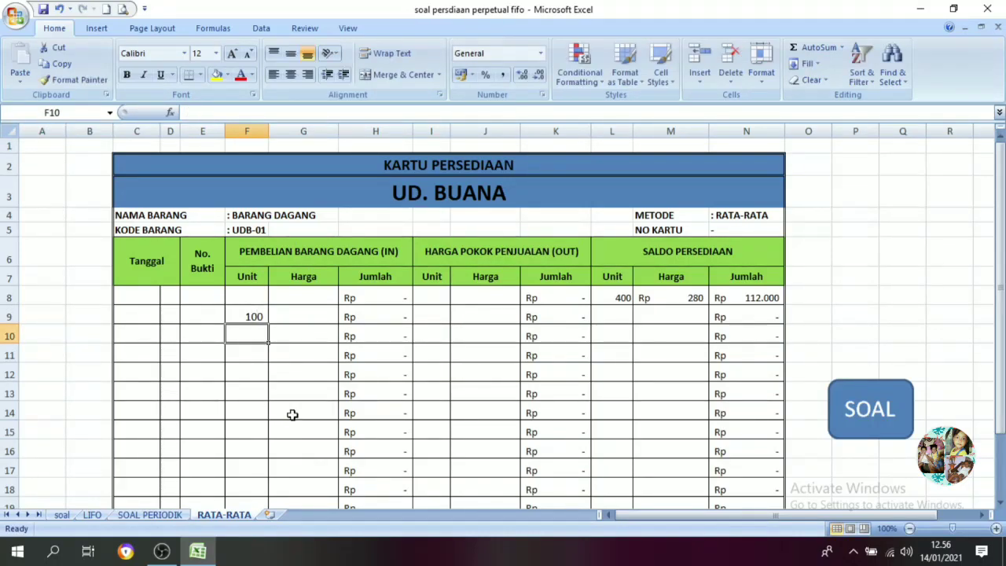
key(Up)
text(1.0)
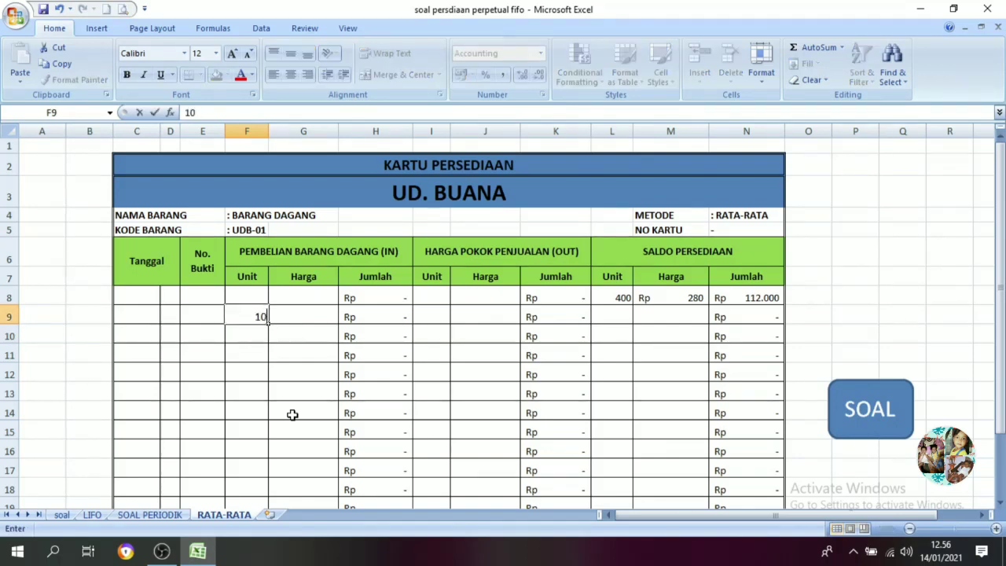
text(00)
key(Return)
Fill in the remaining purchase quantities in F10:F13 as 800, 800, 600 and 400 units
text(800)
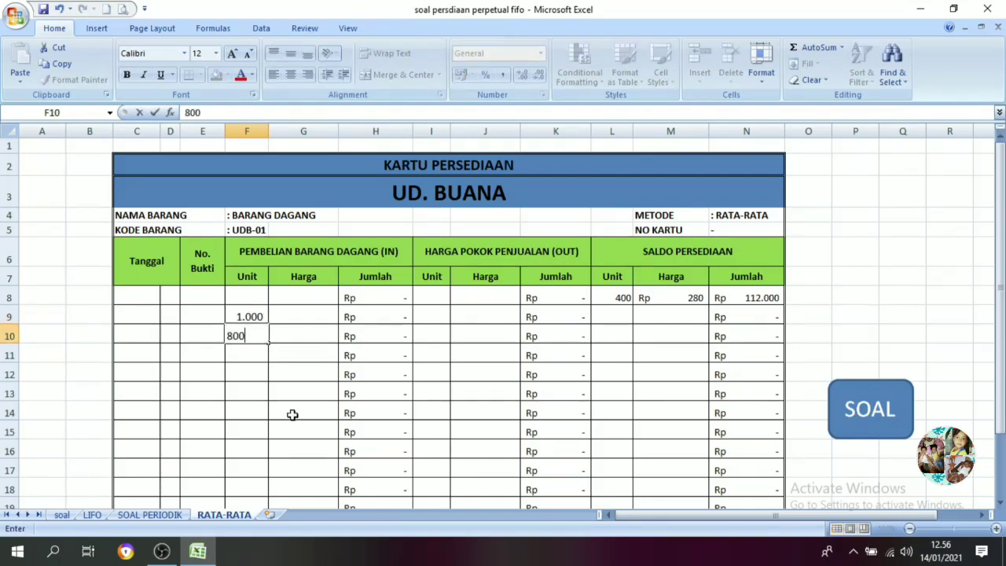
key(Return)
text(800)
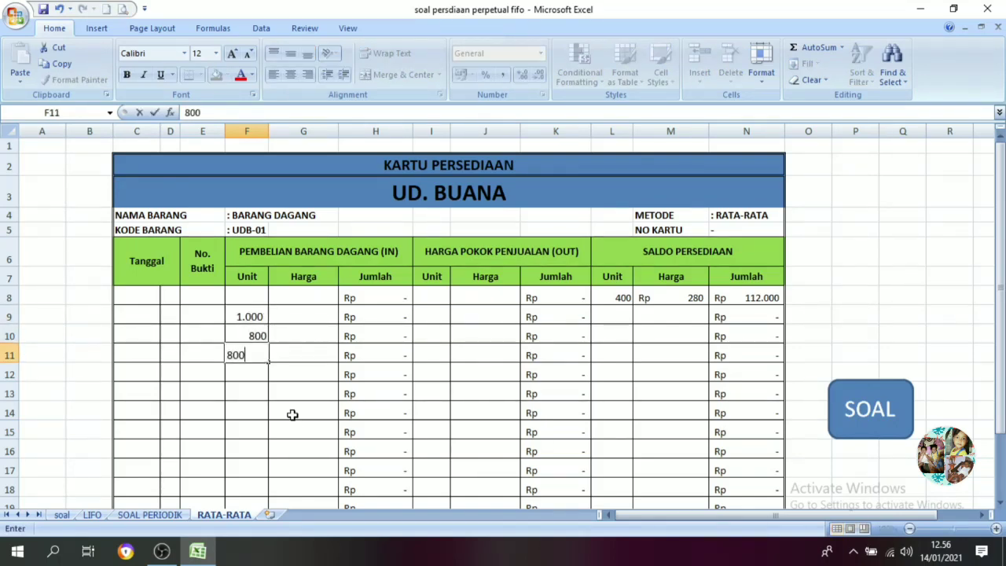
key(Return)
text(600)
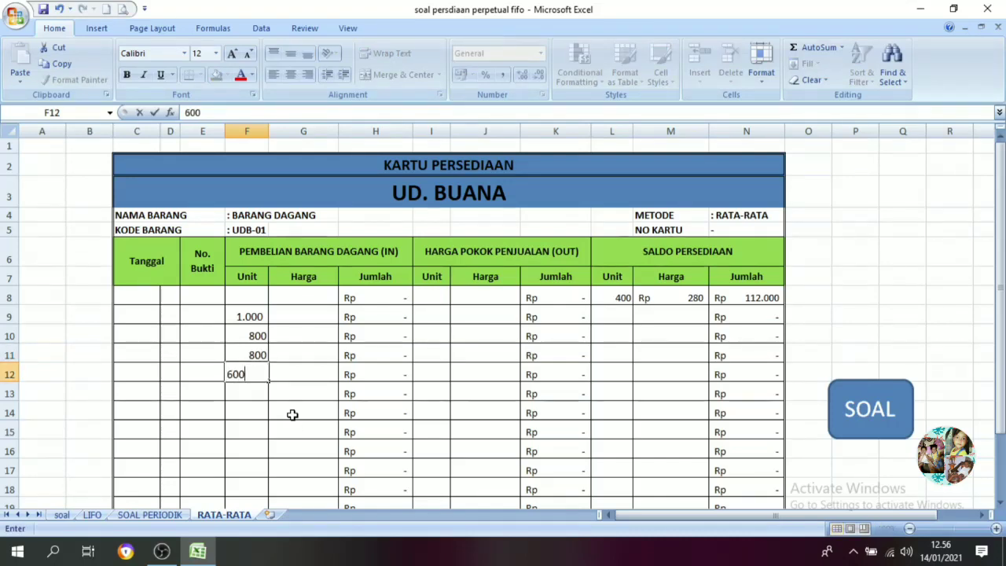
key(Return)
text(400)
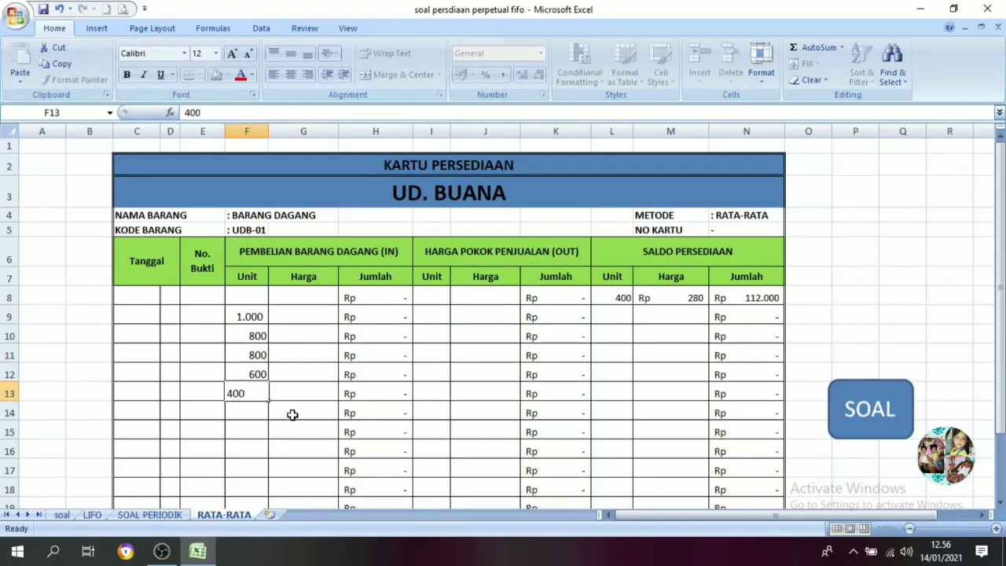
key(Return)
Look up the purchase prices in the problem sheet and enter 320 as the first purchase's price in G9
click(300, 319)
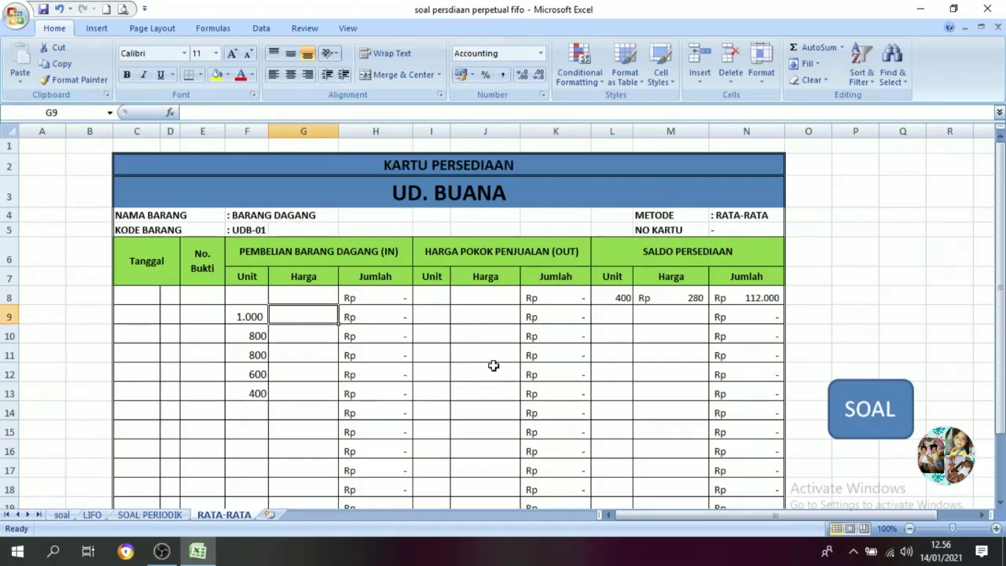
click(861, 415)
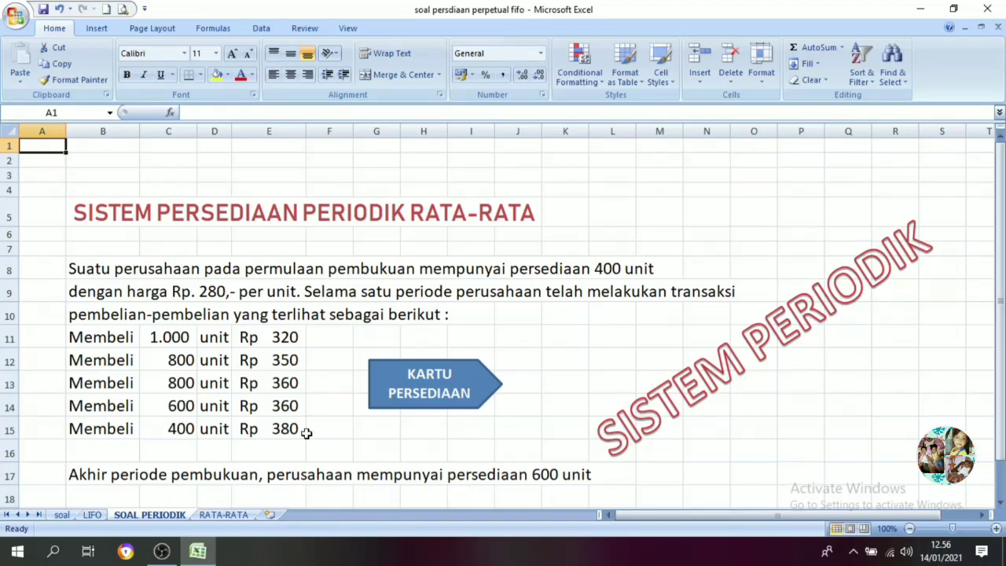
click(452, 403)
click(293, 324)
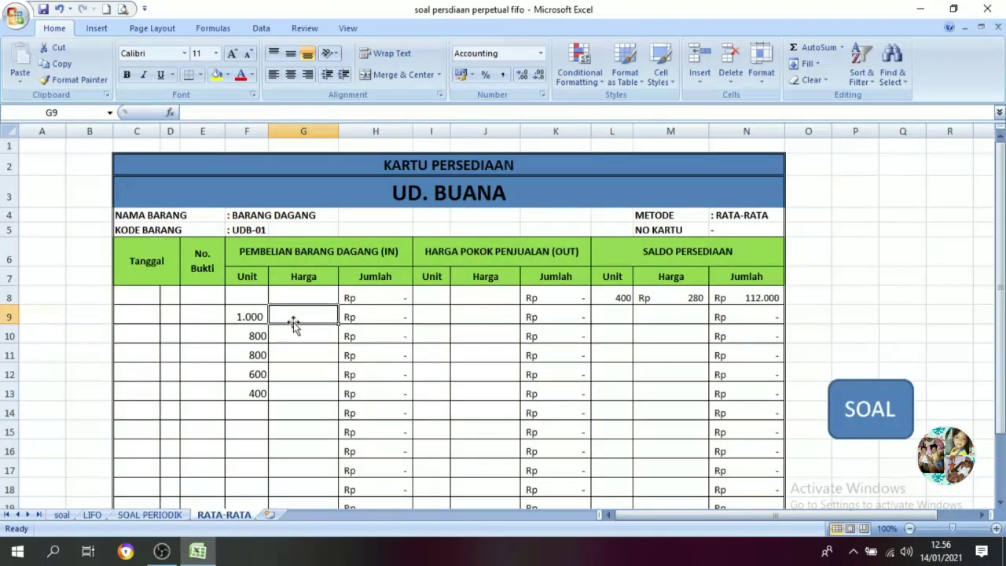
text(320)
key(Return)
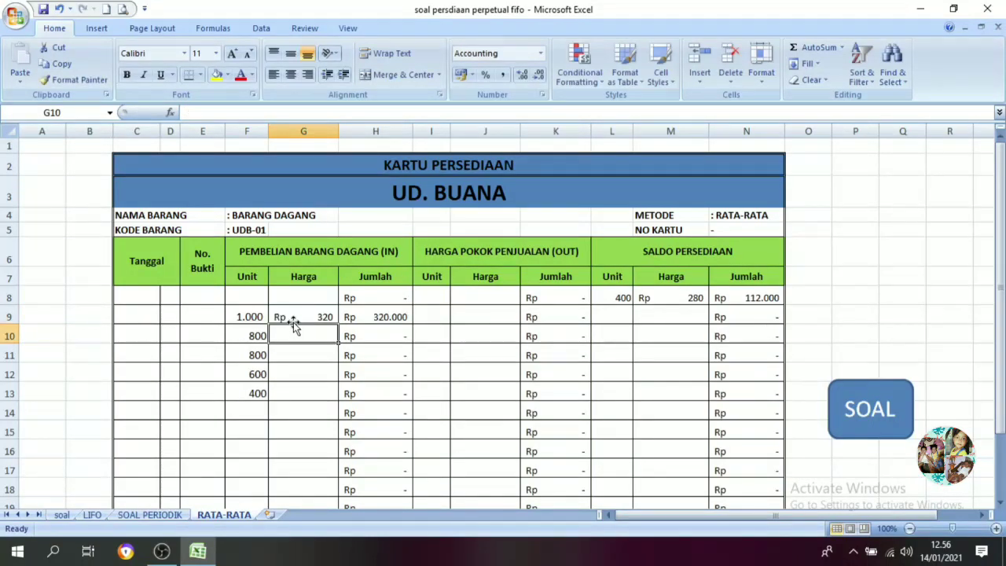
Fill in the remaining purchase prices in G10:G13 as 350, 360, 360 and 380
text(350)
key(Return)
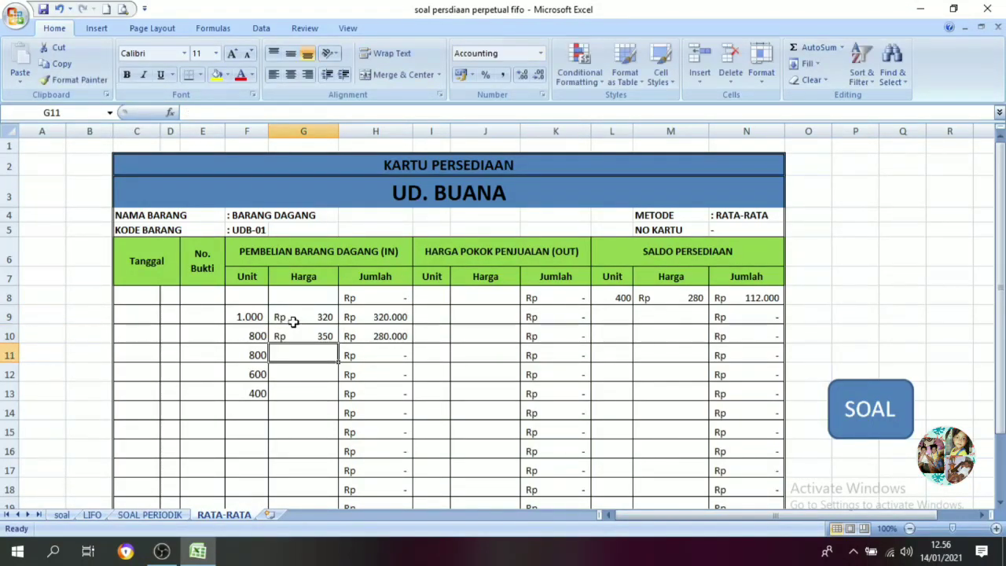
text(360)
key(Return)
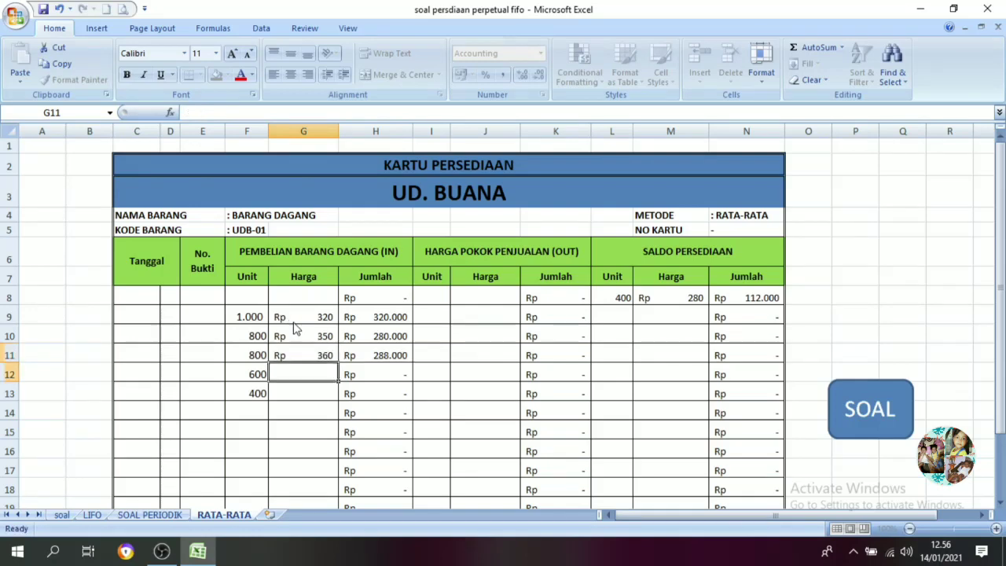
text(360)
key(Return)
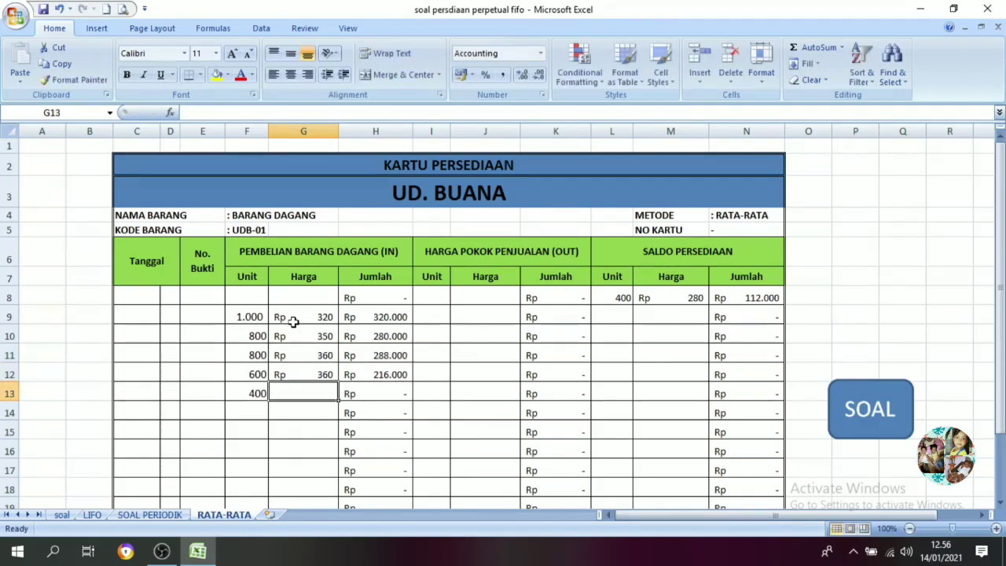
text(380)
key(Return)
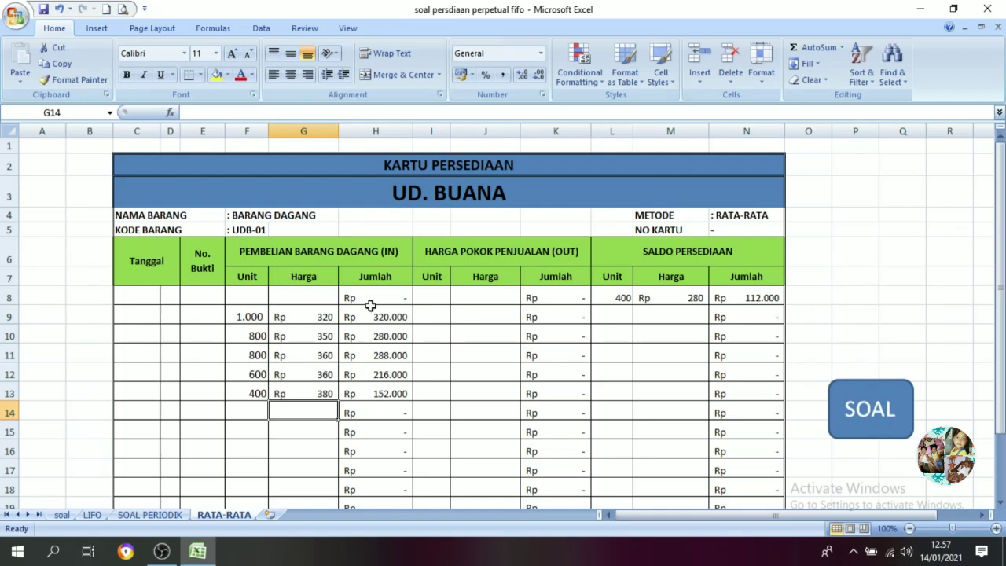
Copy the purchase units and prices in F9:G13 into the inventory balance columns at L9:M13
drag(375, 317, 378, 393)
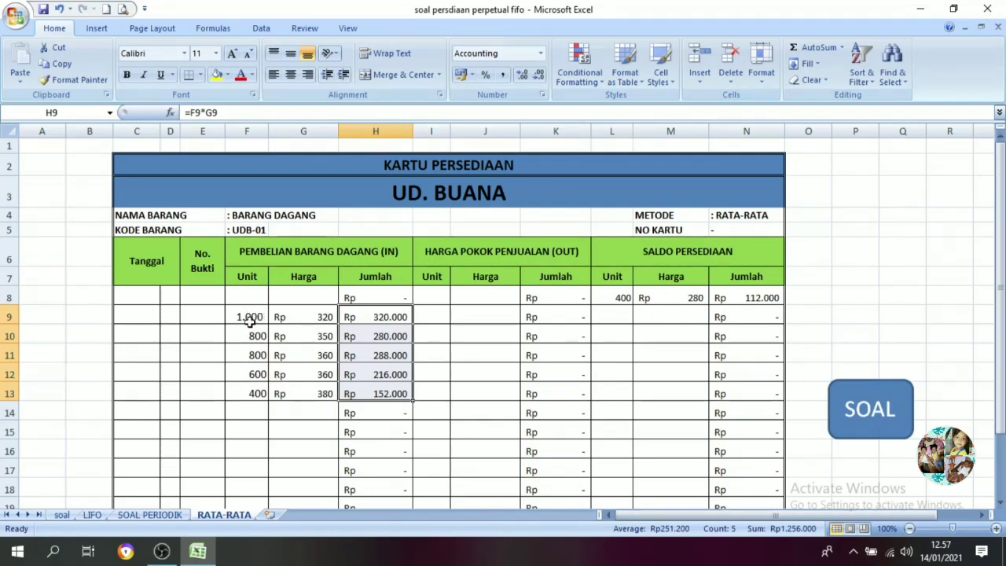
drag(249, 321, 298, 393)
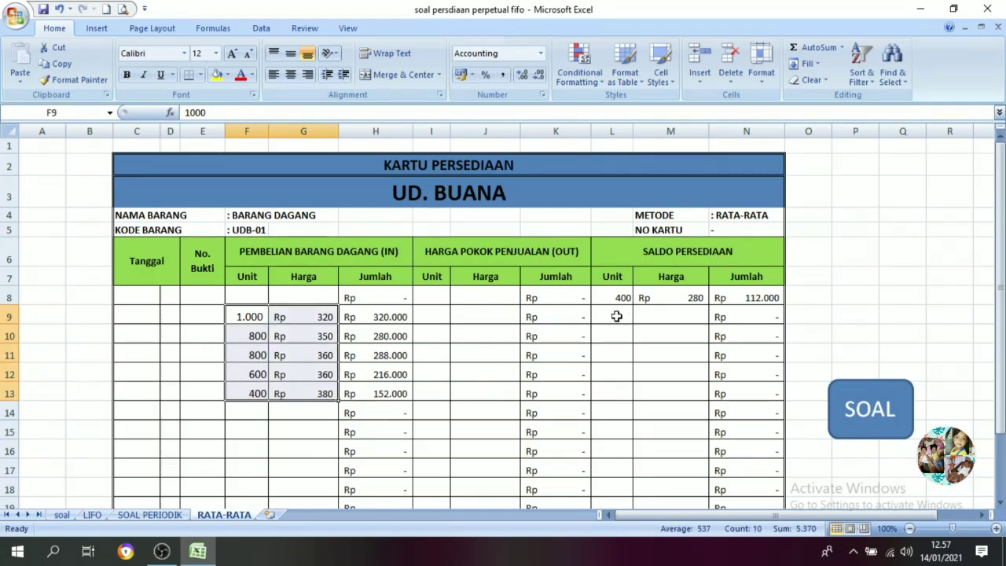
click(65, 68)
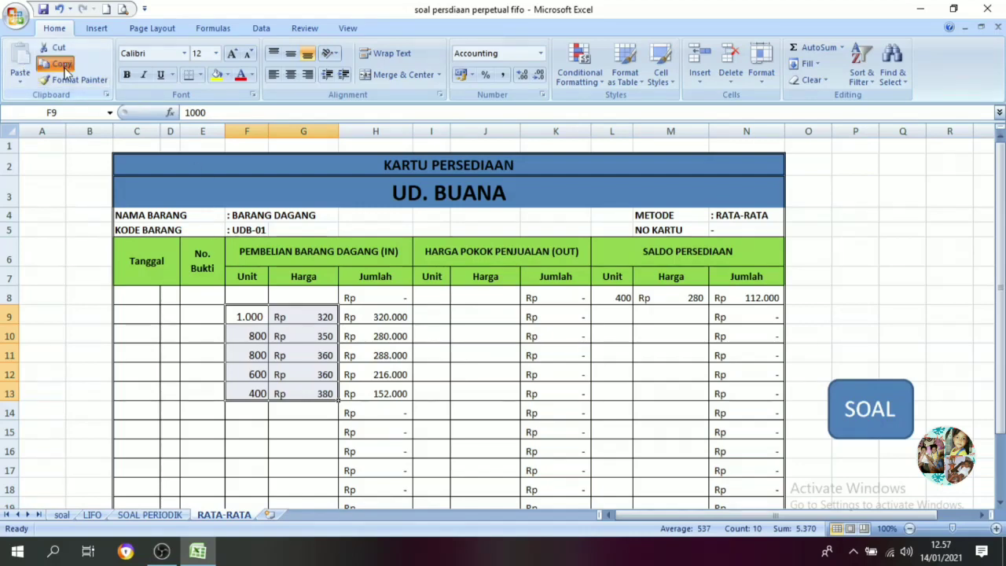
drag(602, 317, 665, 393)
click(20, 59)
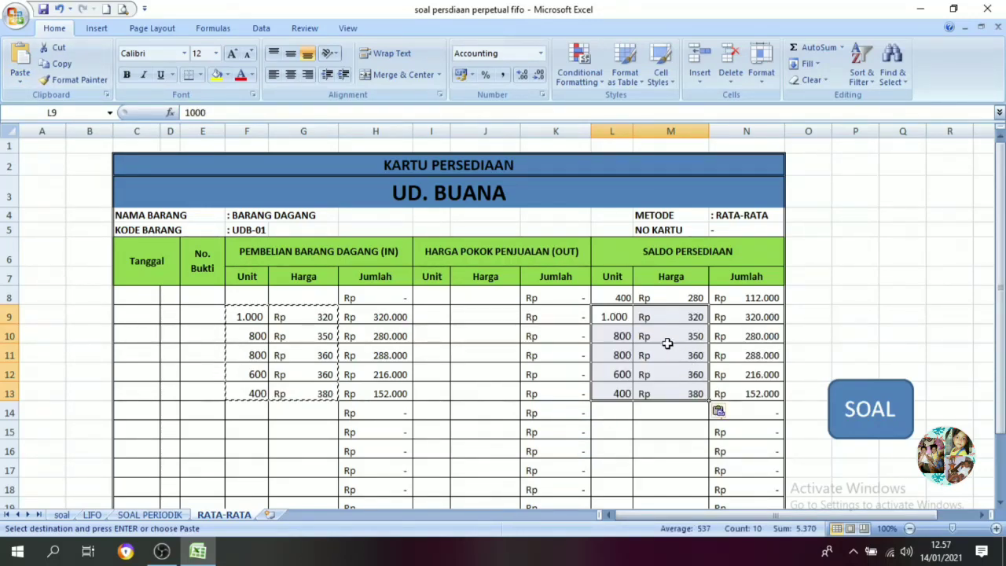
key(ctrl+z)
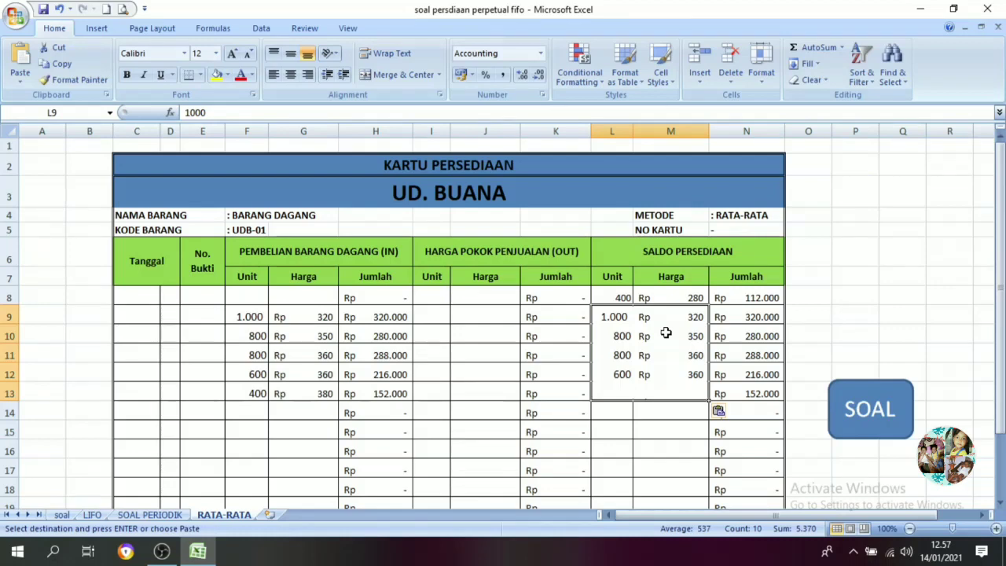
key(ctrl+y)
Check the balance rows on the card against the transactions listed in the SOAL PERIODIK sheet
click(665, 333)
click(690, 299)
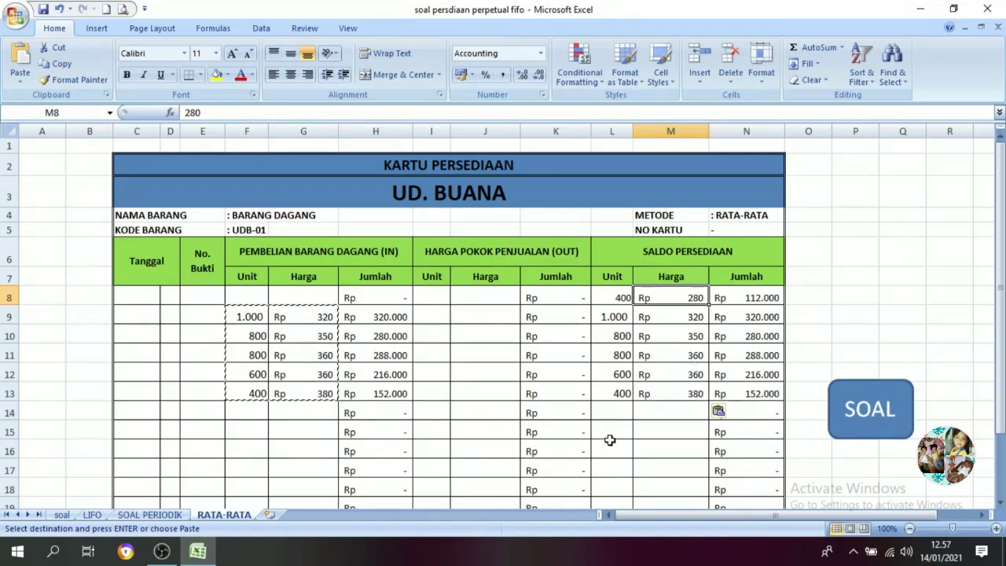
click(868, 410)
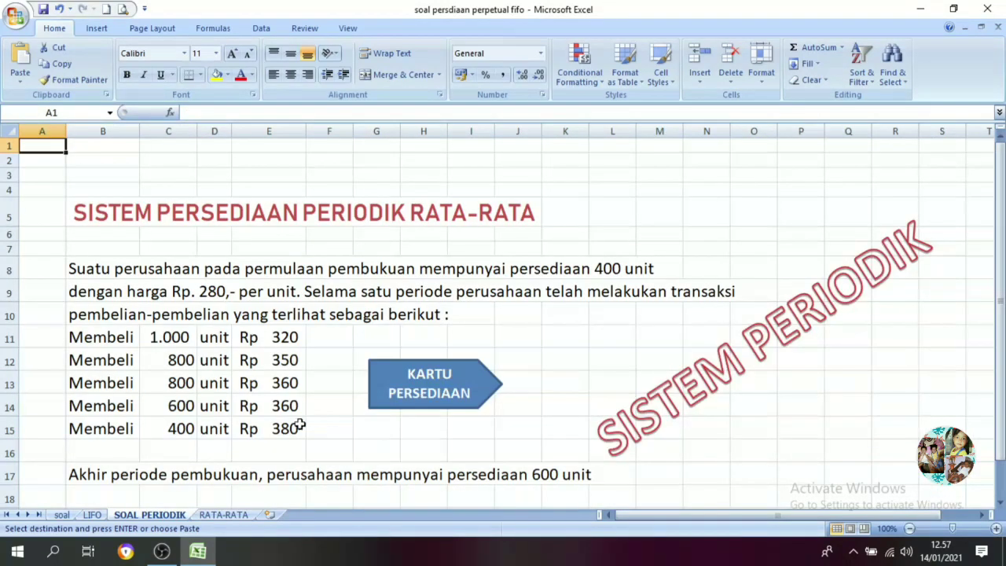
Return to the inventory card and review the balance units and prices in L8:M13
key(Escape)
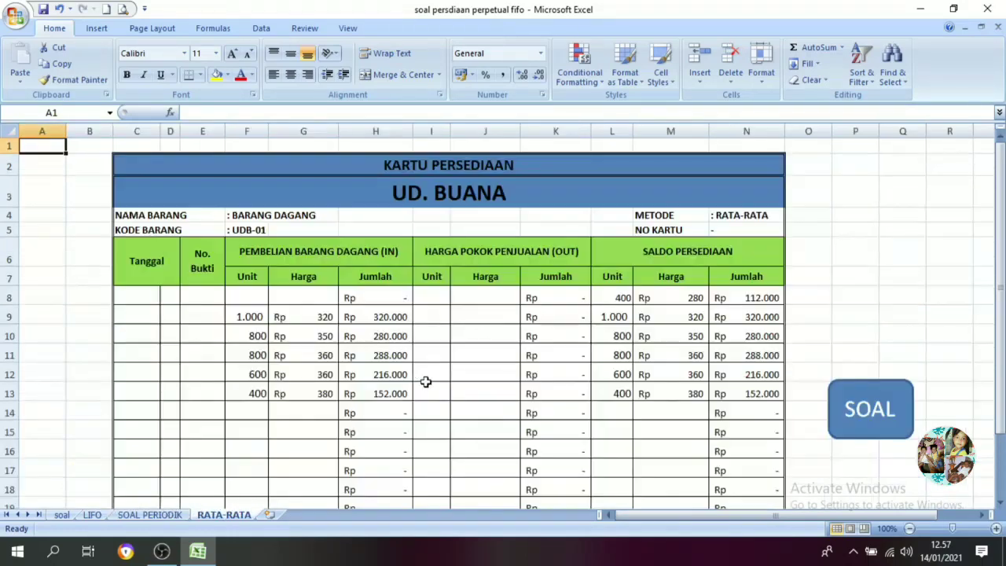
click(408, 389)
drag(618, 296, 669, 391)
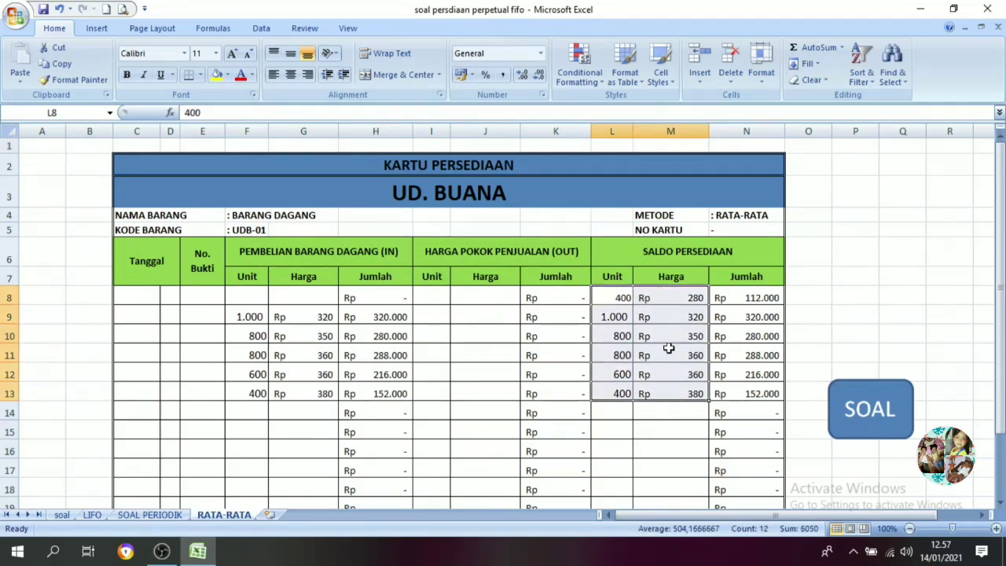
click(674, 353)
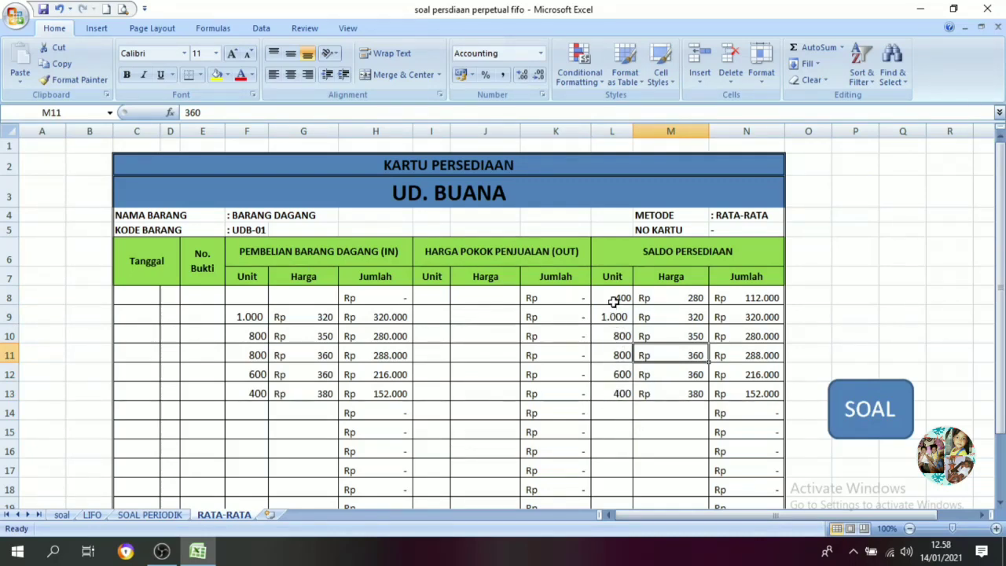
drag(614, 295, 609, 393)
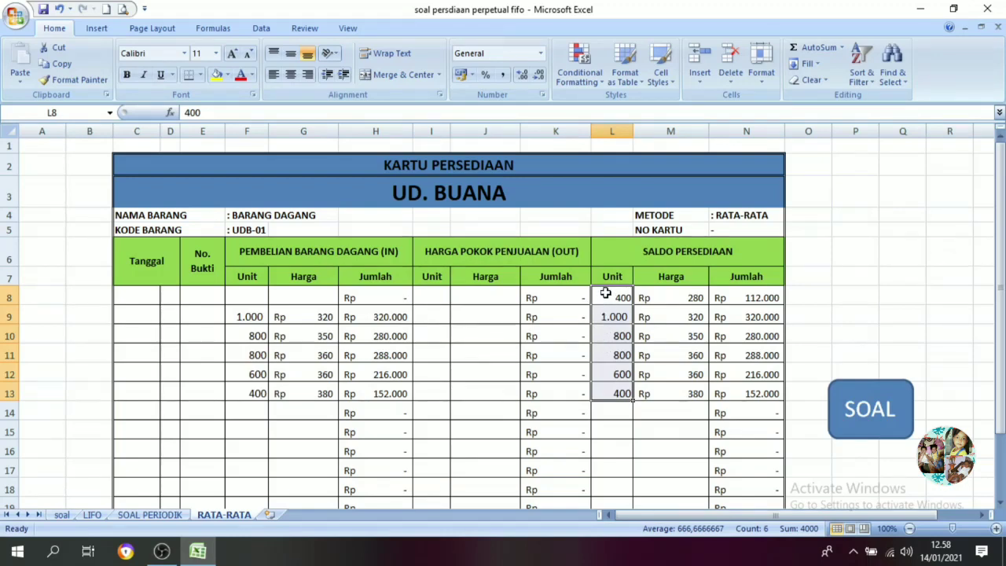
drag(605, 293, 601, 383)
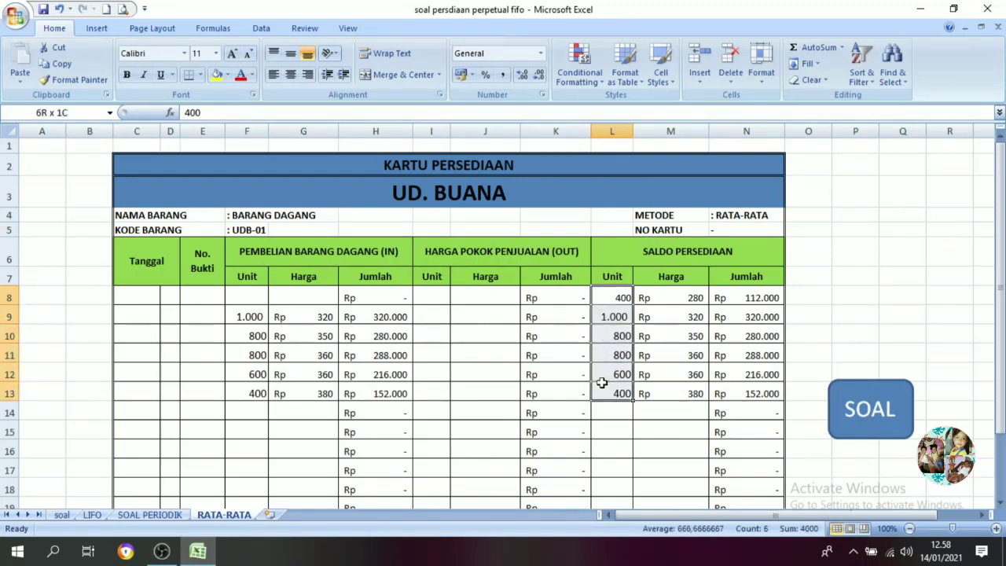
click(616, 432)
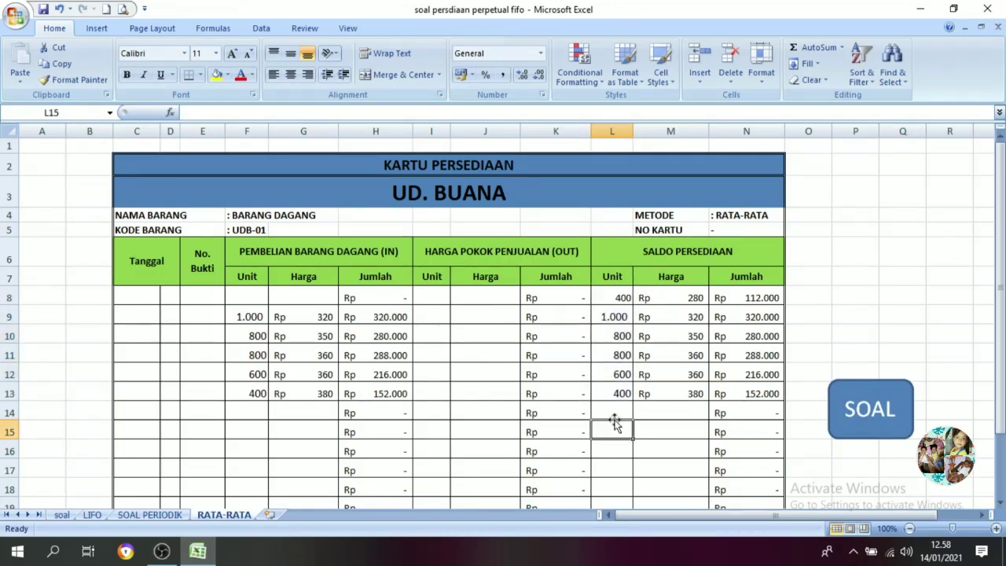
Total the balance units in L14 with =SUM(L8:L13) and make the total bold
click(616, 411)
click(615, 433)
click(618, 414)
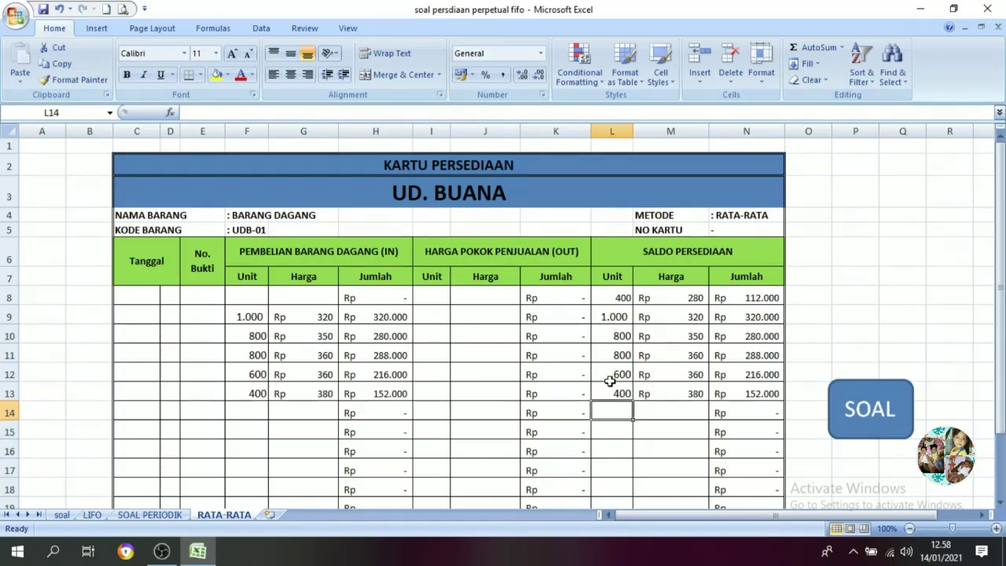
text(=SUM()
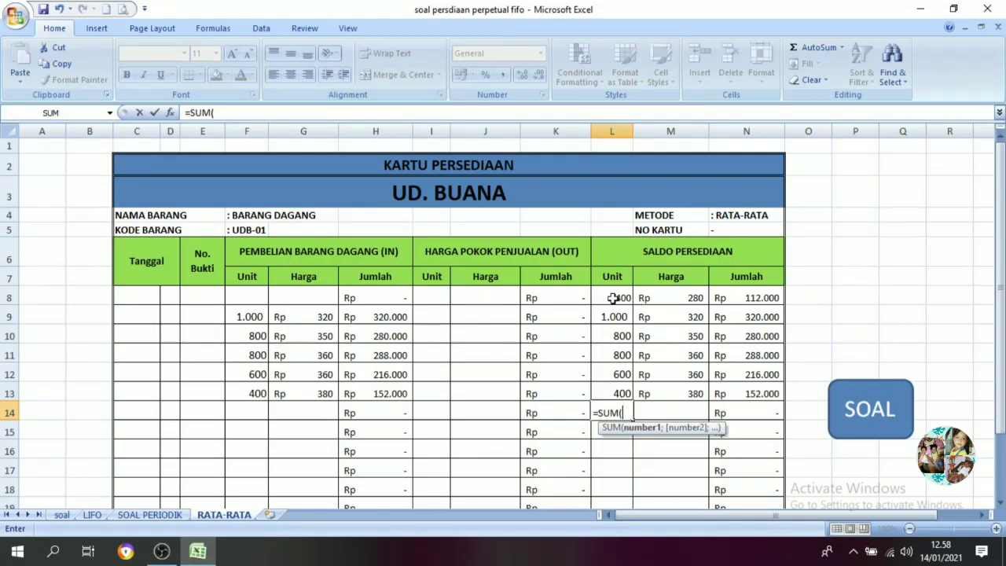
drag(612, 299, 612, 391)
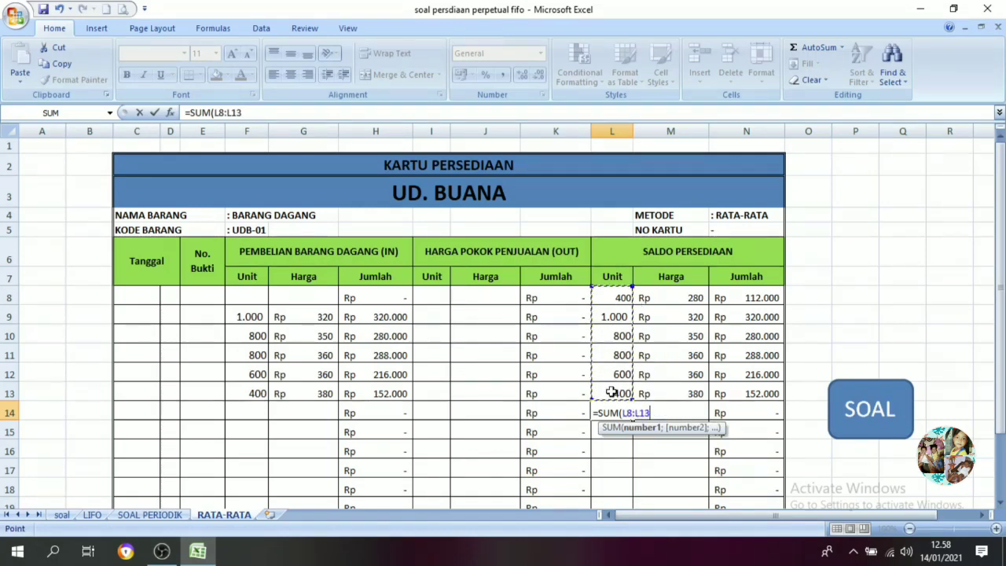
text())
key(Return)
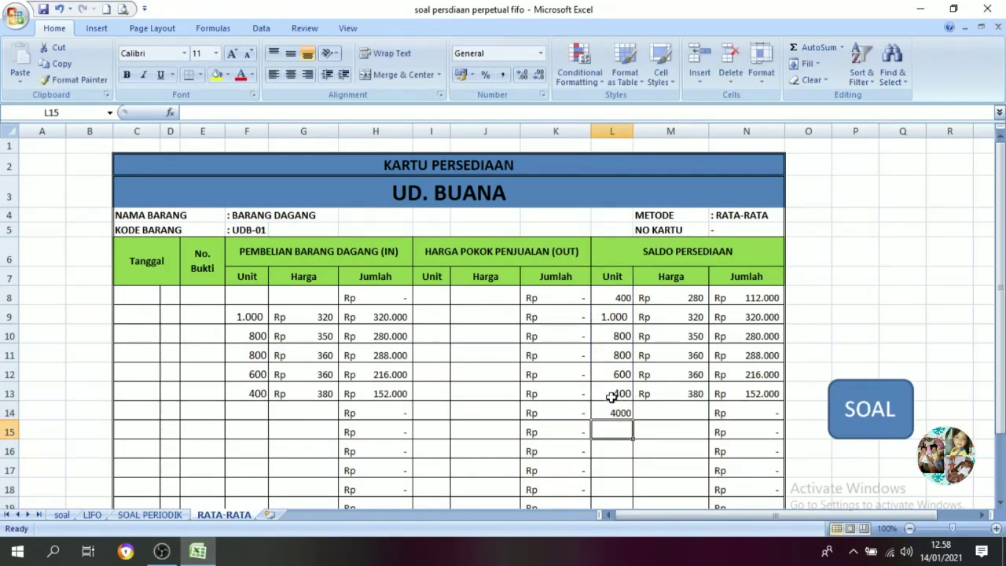
click(613, 413)
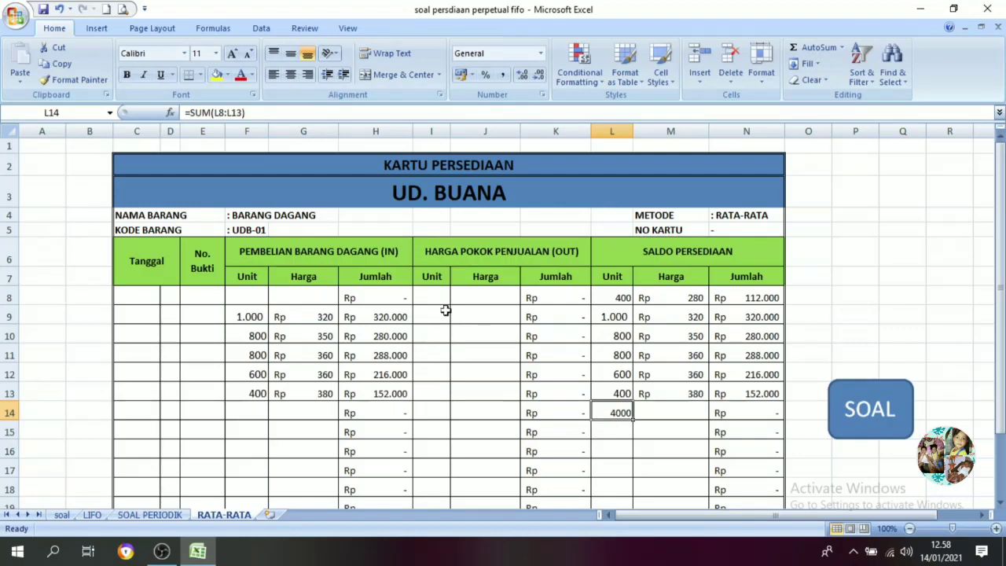
click(127, 75)
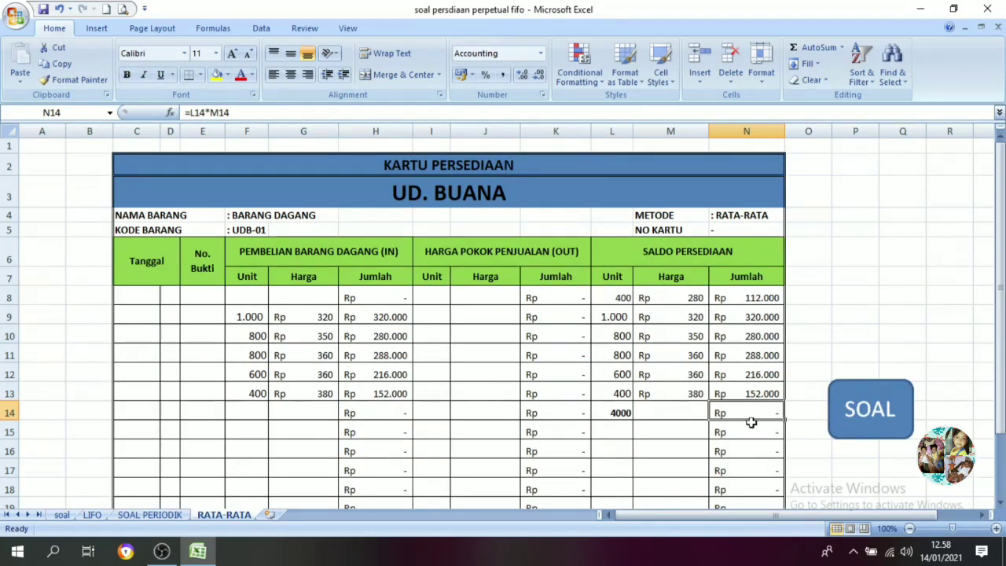
Total the balance amounts in N14 with =SUM(N8:N13) and make the total bold
text(=SUM()
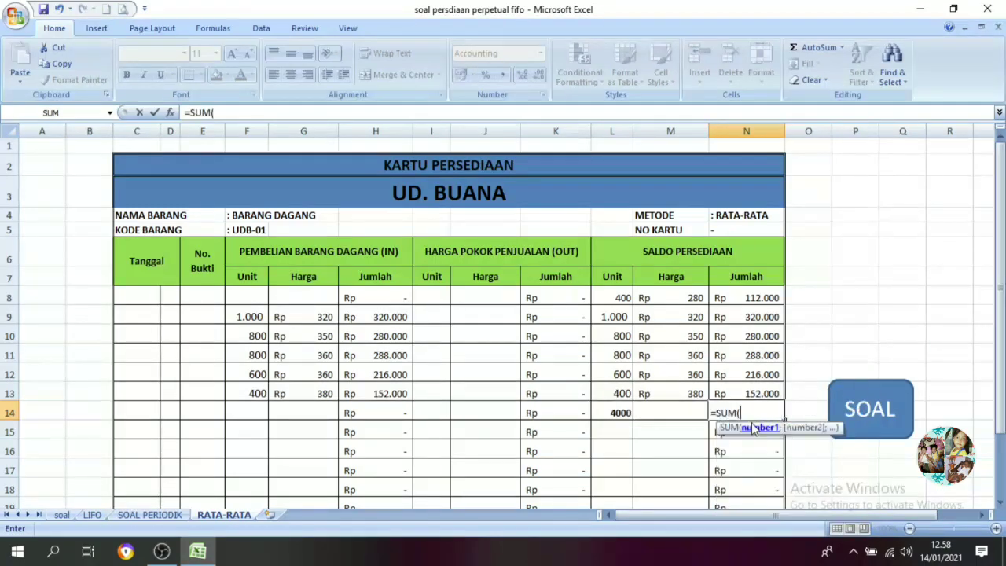
drag(756, 297, 754, 390)
text())
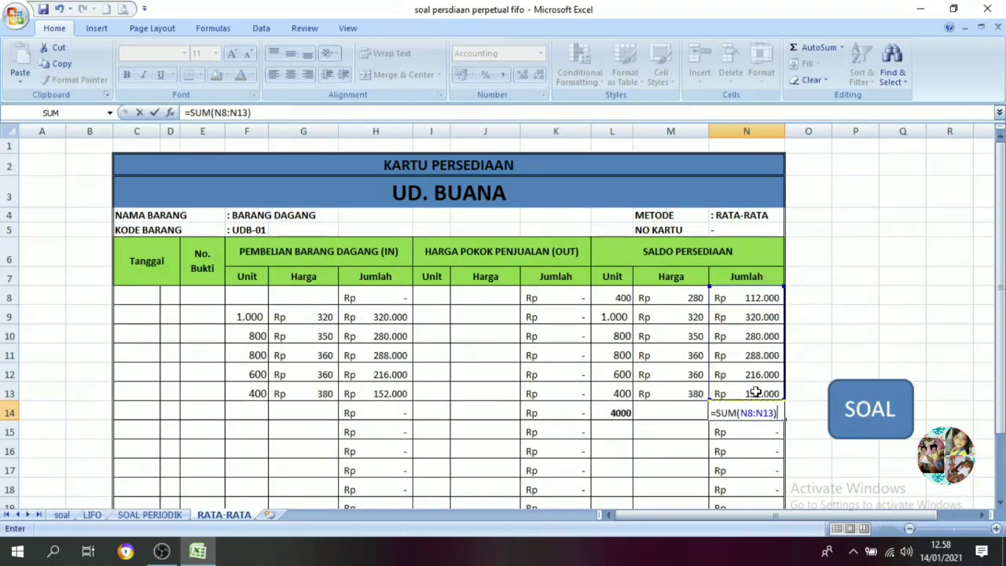
key(Return)
click(759, 412)
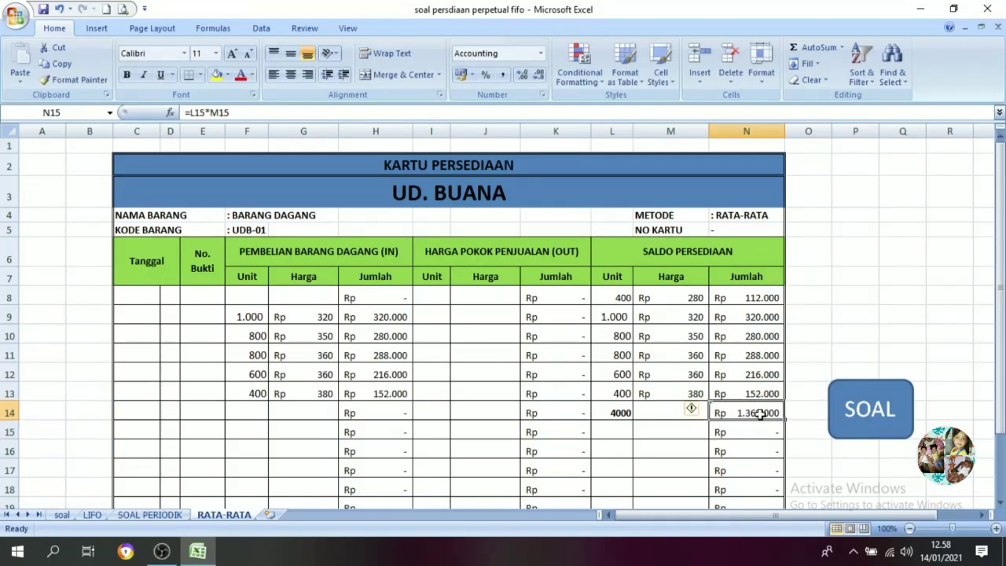
click(127, 75)
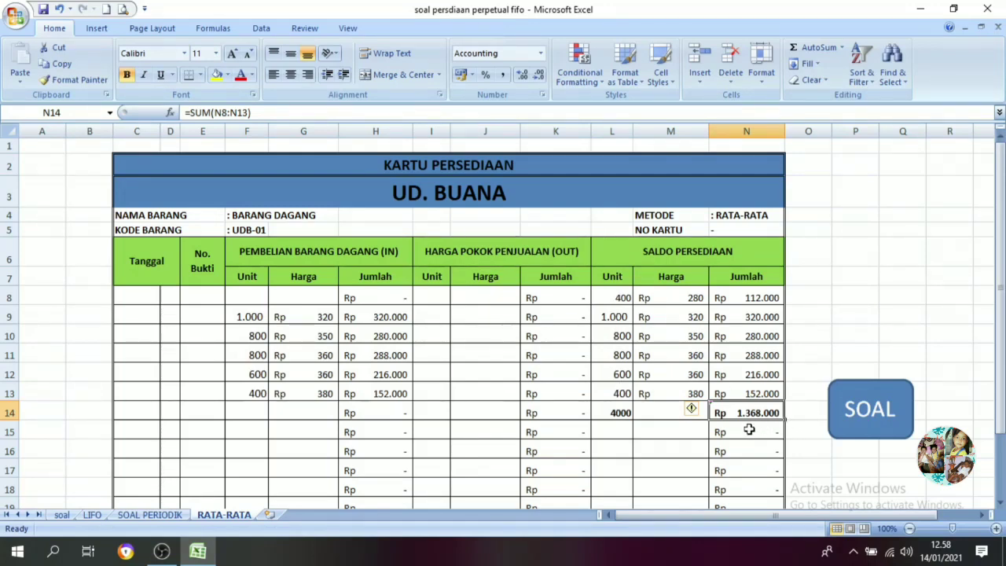
Calculate the average unit price in M14 by dividing the total amount by the total units with =N14/L14
click(668, 413)
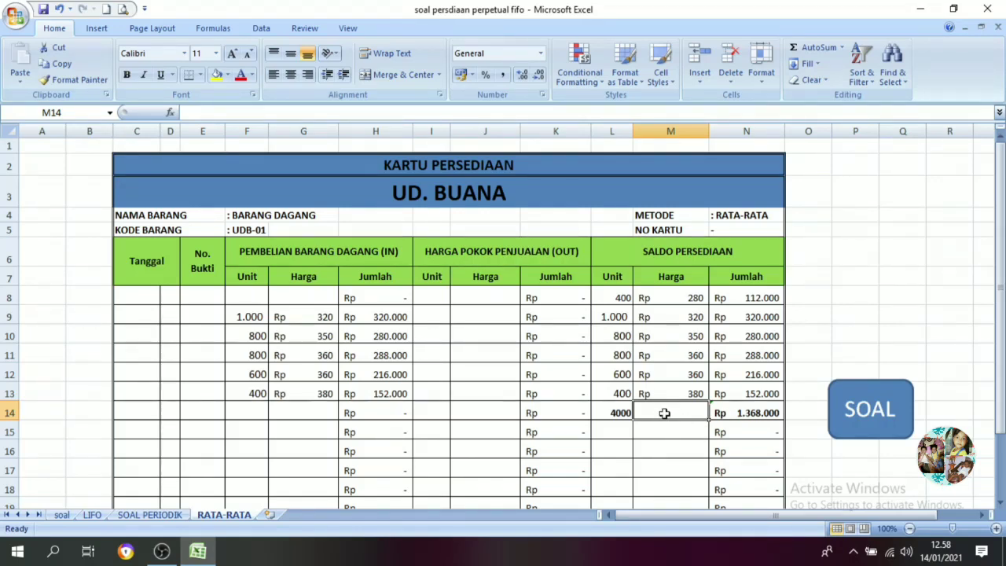
click(615, 412)
click(748, 412)
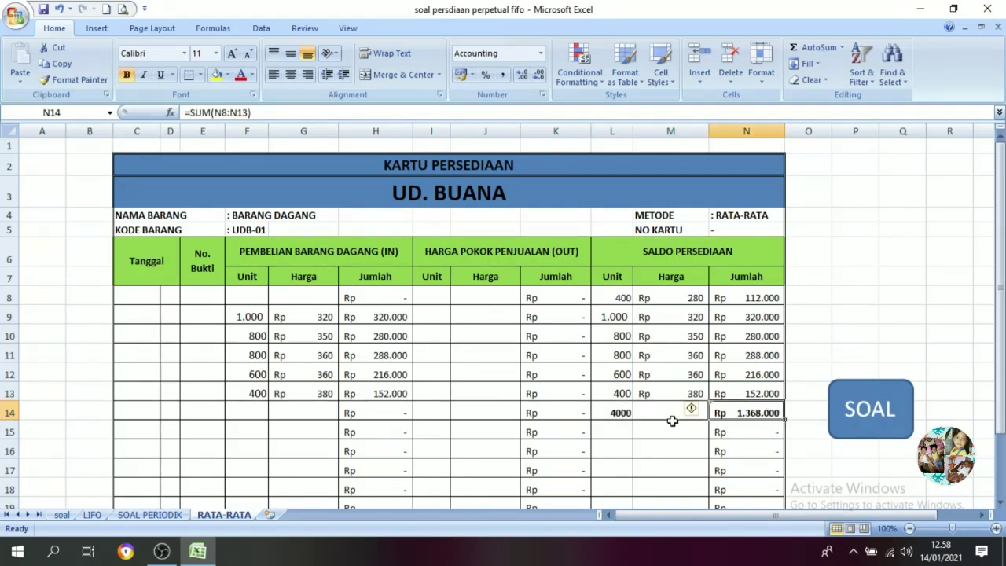
click(678, 417)
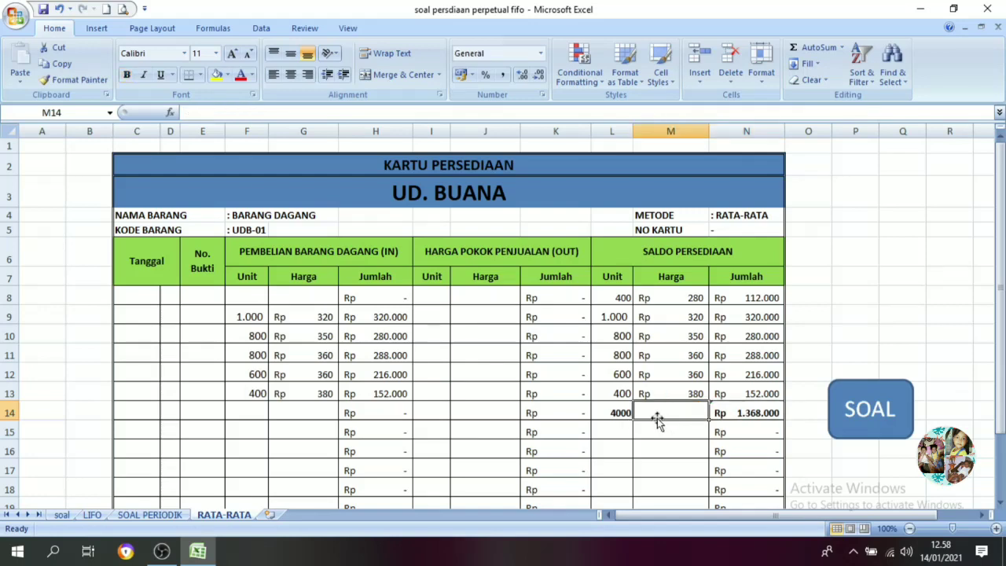
click(613, 414)
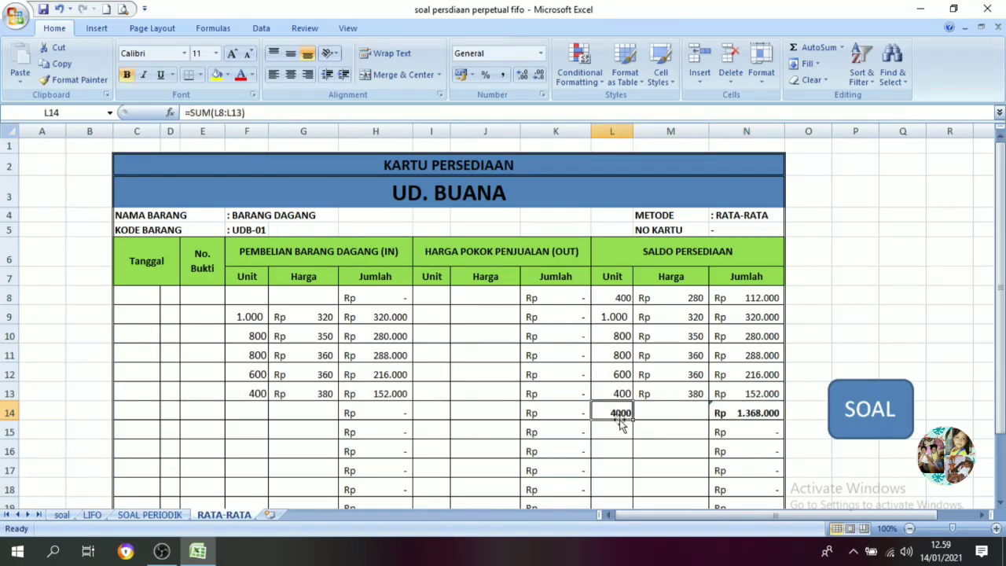
click(762, 409)
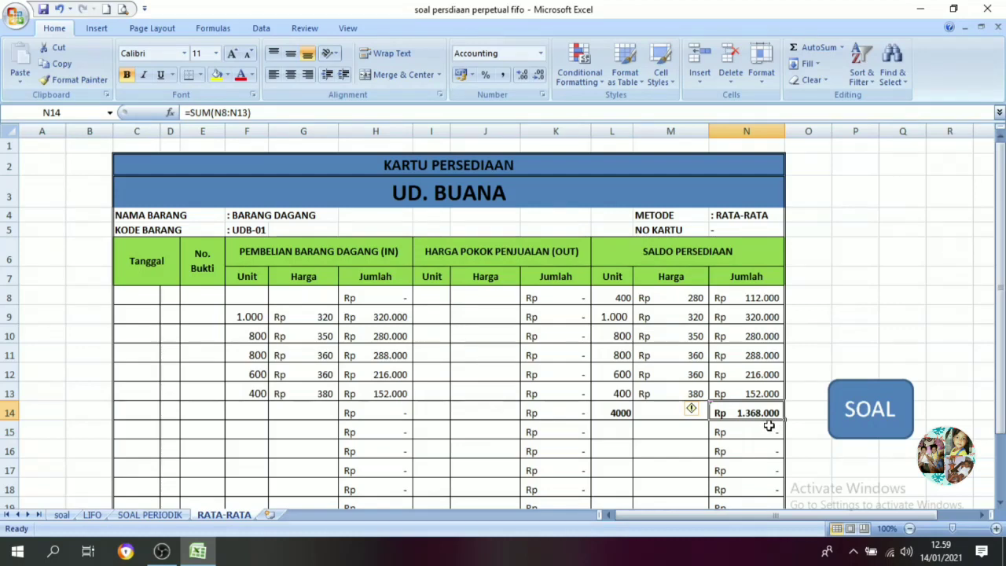
click(664, 415)
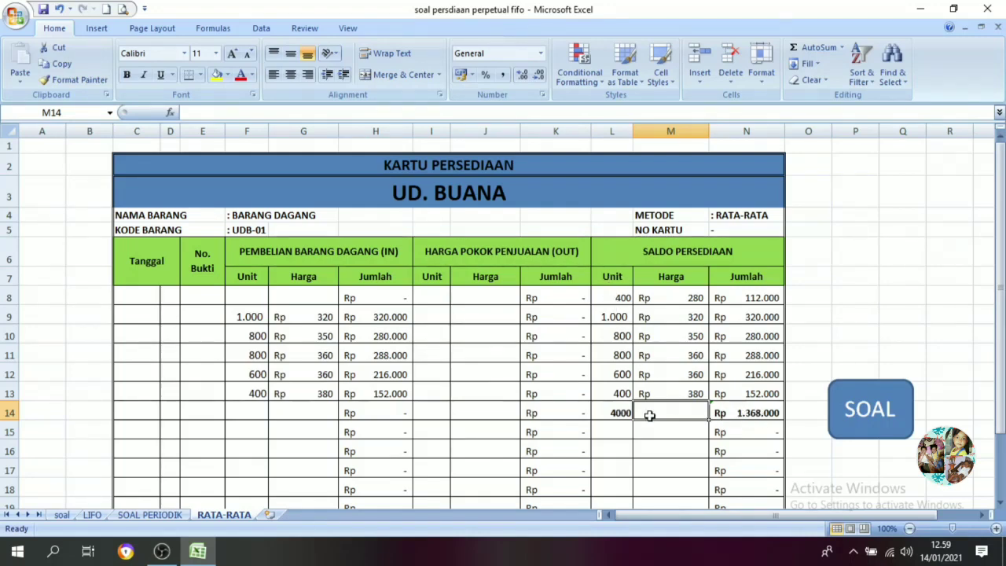
text(=)
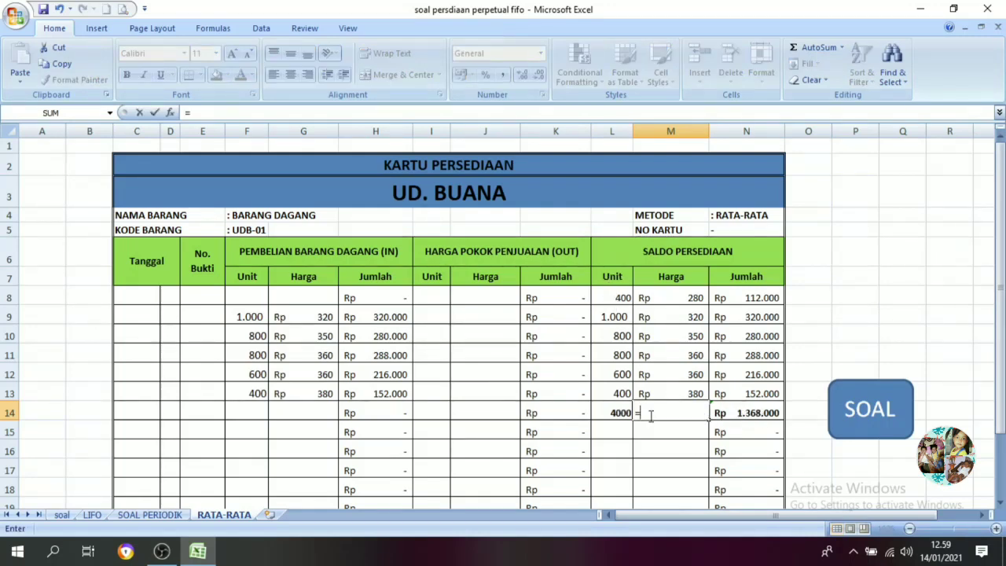
click(746, 413)
text(/)
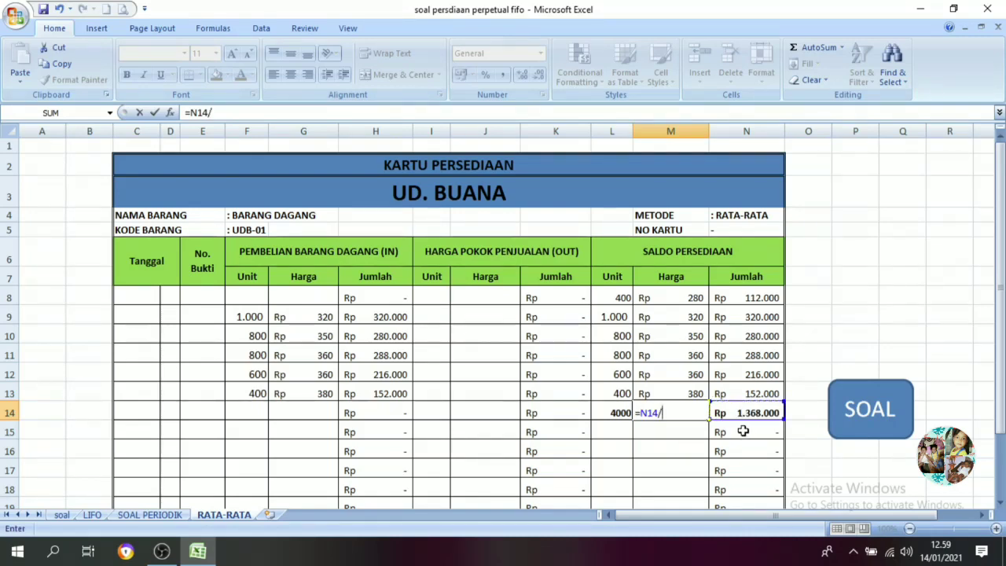
click(619, 413)
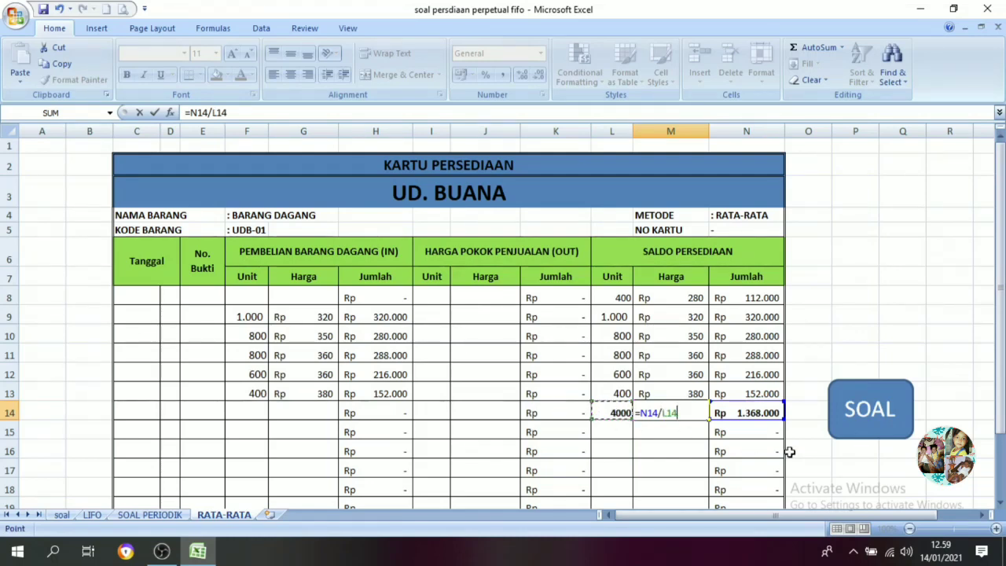
key(Return)
click(687, 413)
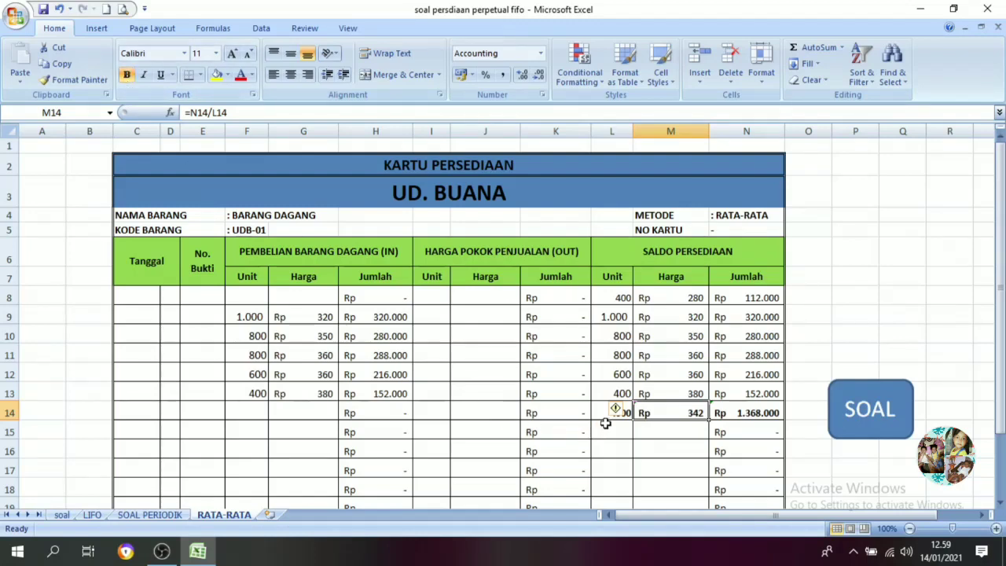
Review the average price in M14 together with the balance units in L8:L14
click(664, 450)
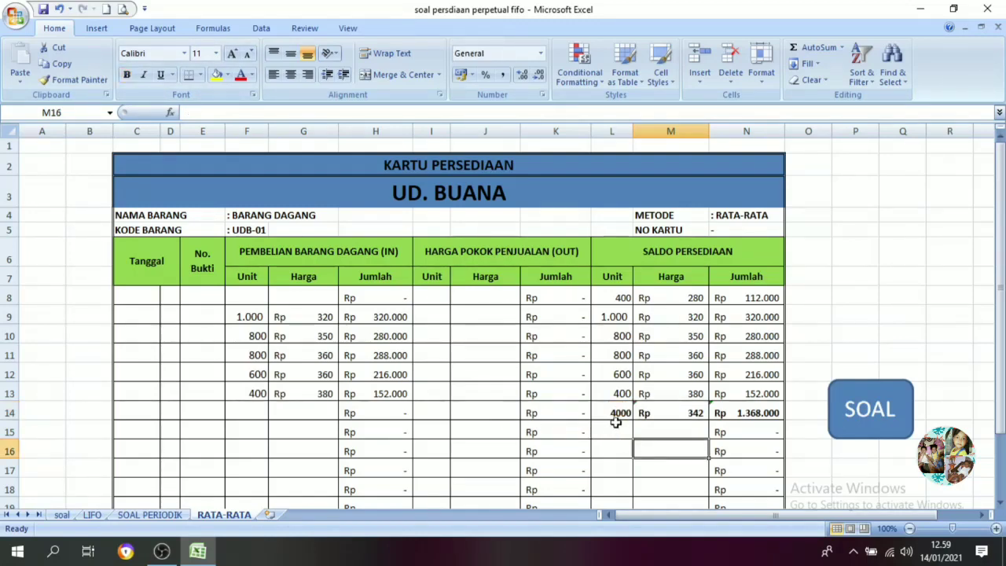
click(692, 412)
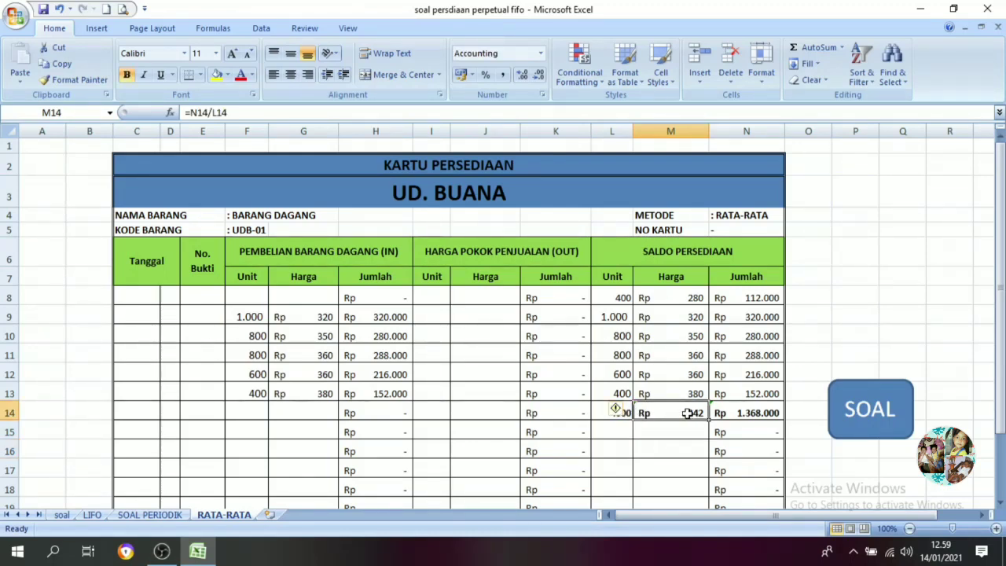
click(687, 437)
click(674, 413)
click(672, 445)
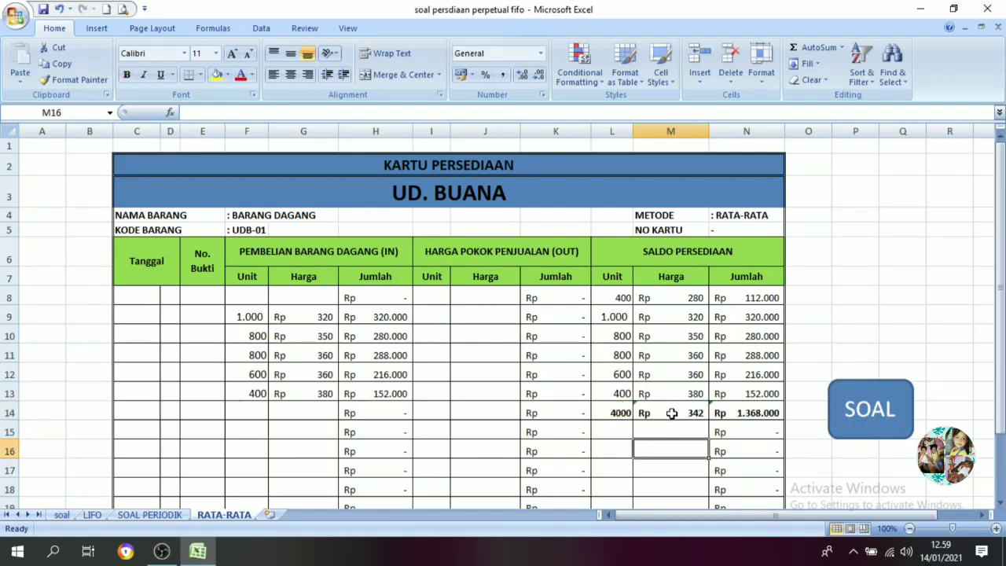
click(673, 413)
drag(614, 298, 620, 414)
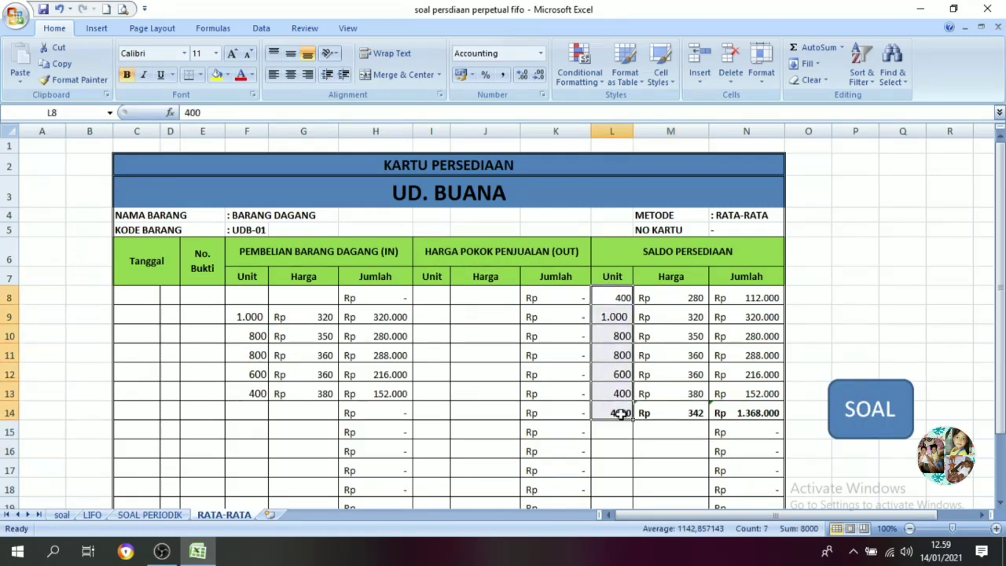
click(735, 451)
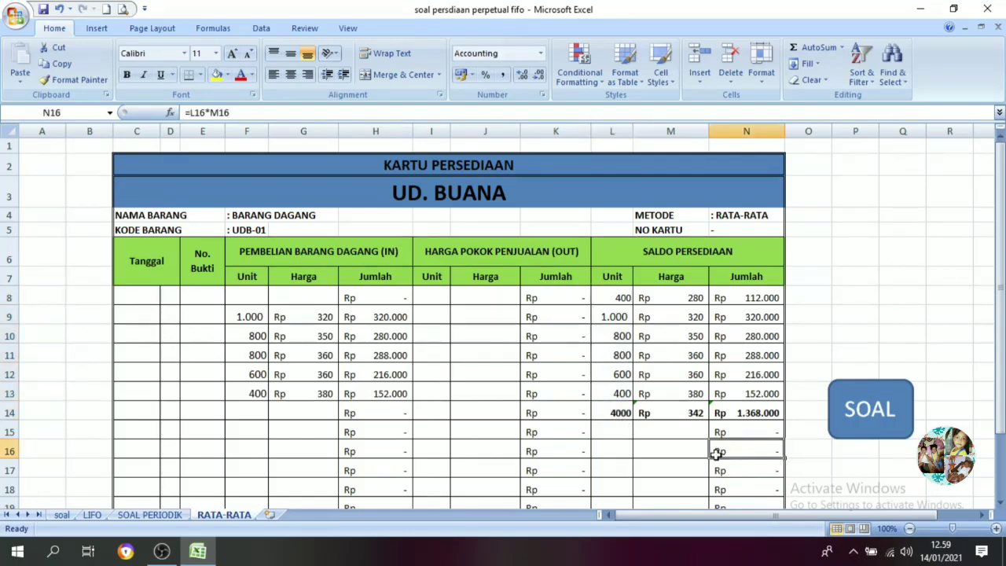
Look up the ending stock in the problem sheet and enter 3400 as the units sold in I15 of the card
click(857, 435)
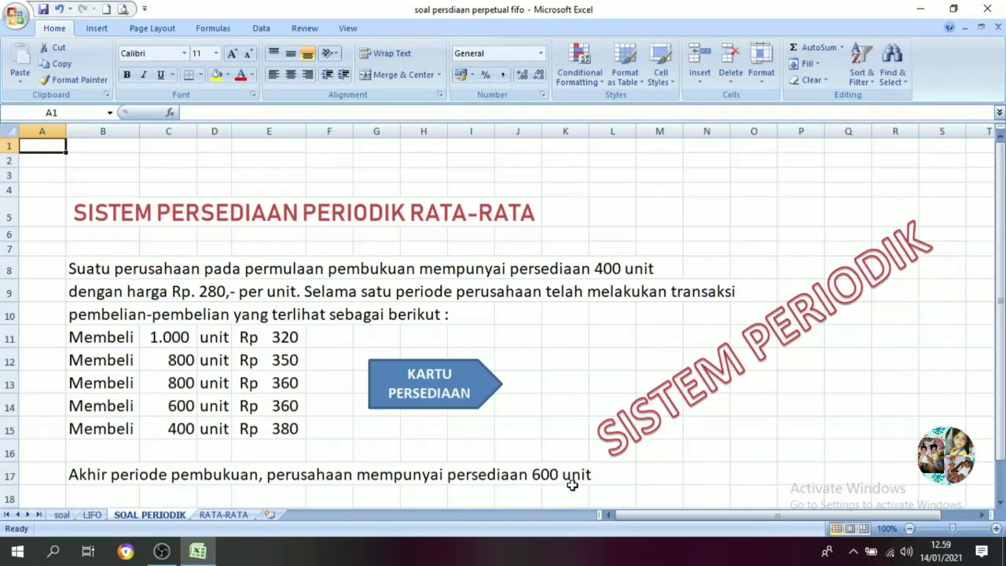
click(445, 404)
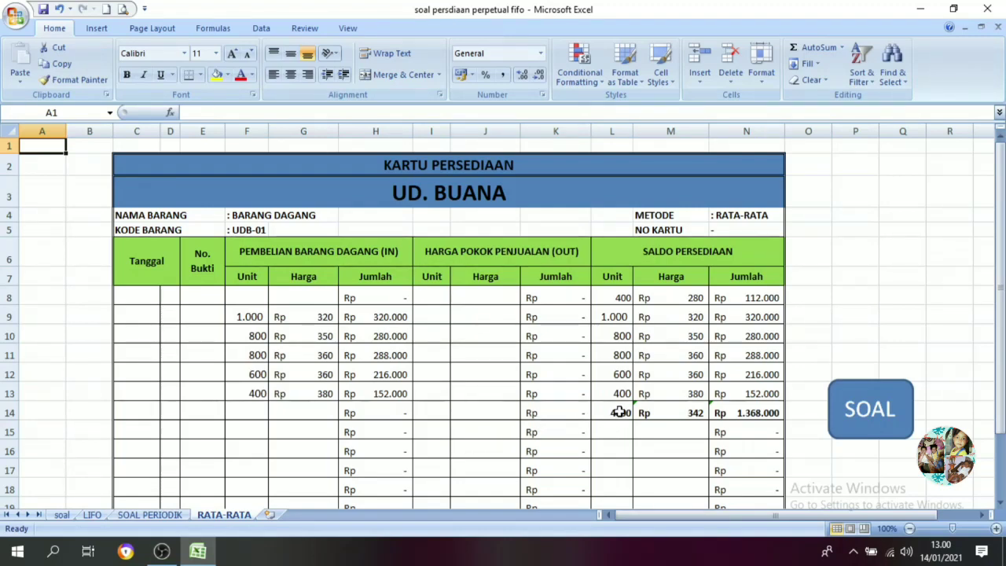
click(433, 431)
text(3400)
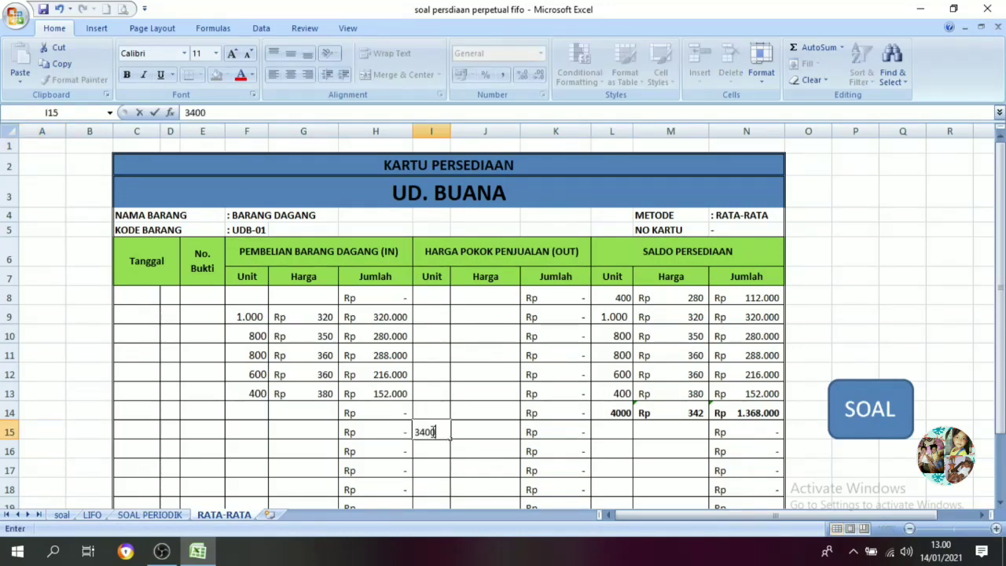
key(Tab)
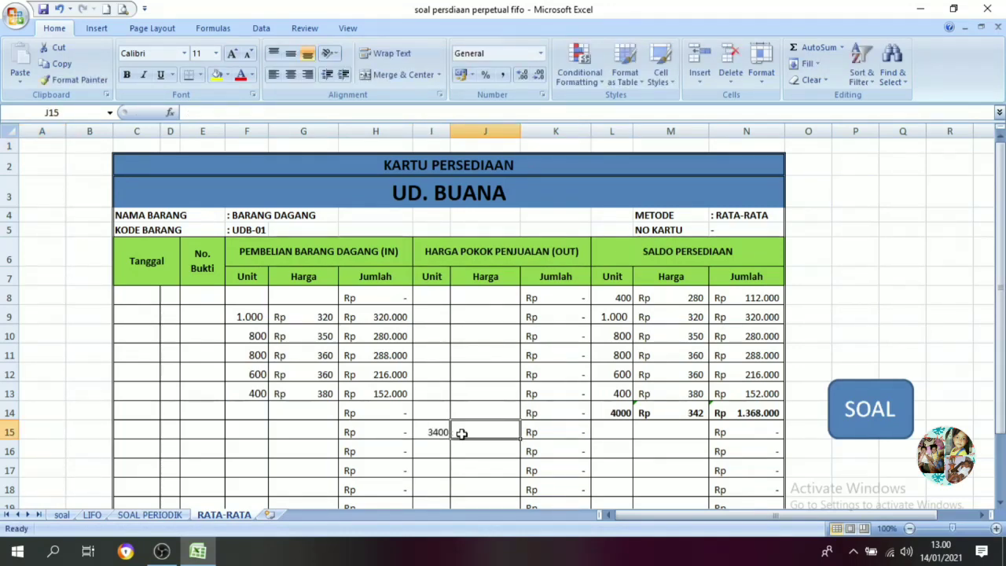
Enter the average price from M14, 342, as the cost price in J15 and check the cost of goods sold in K15
click(668, 412)
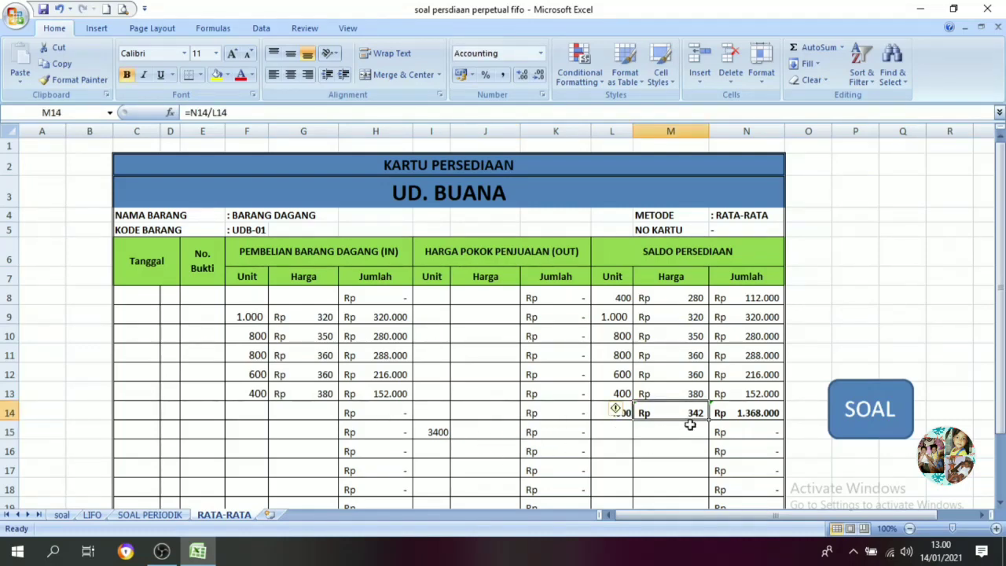
click(481, 428)
text(32)
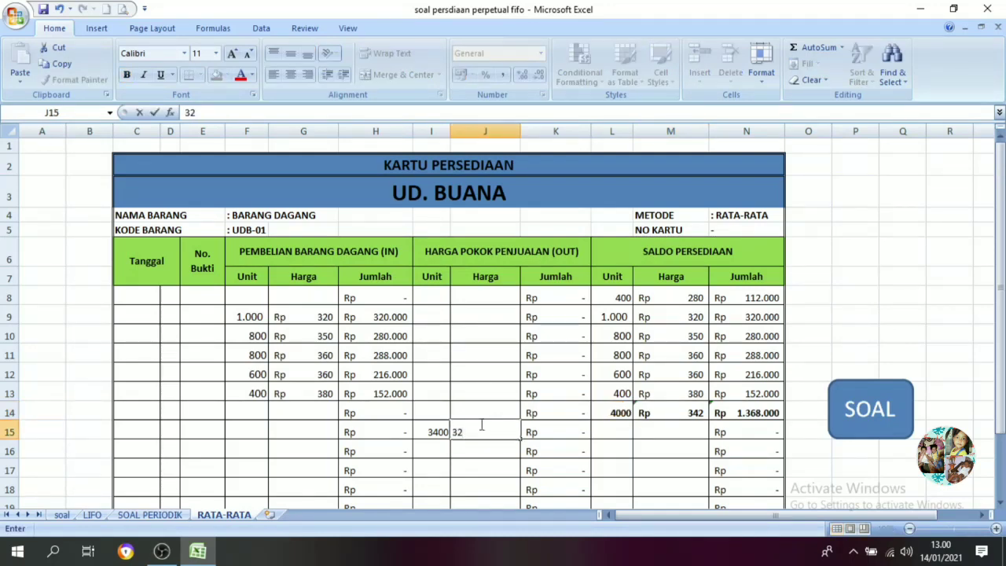
key(Return)
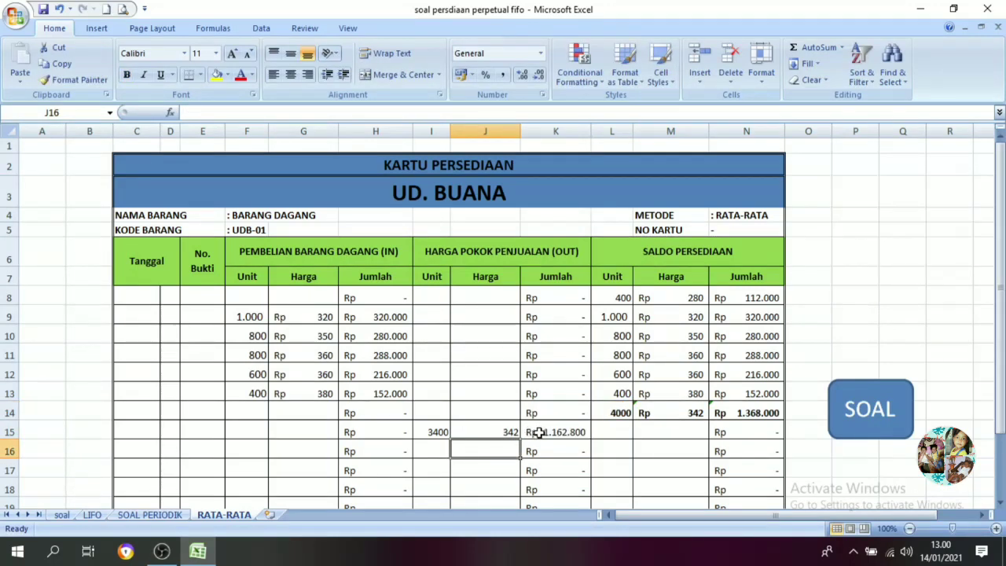
click(571, 430)
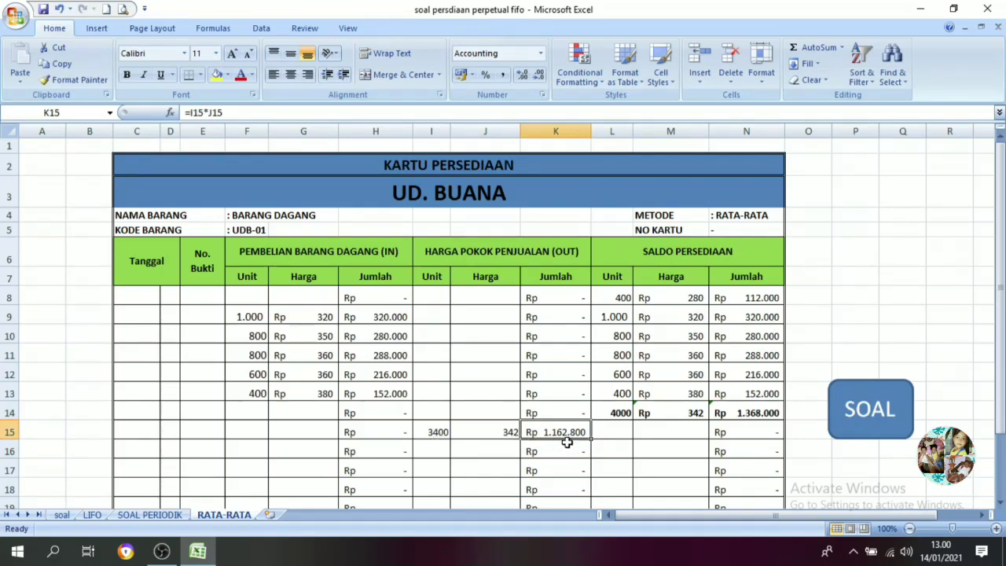
Enter the ending stock balance in row 15, with 600 units in L15 and a unit price of 342 in M15
click(617, 413)
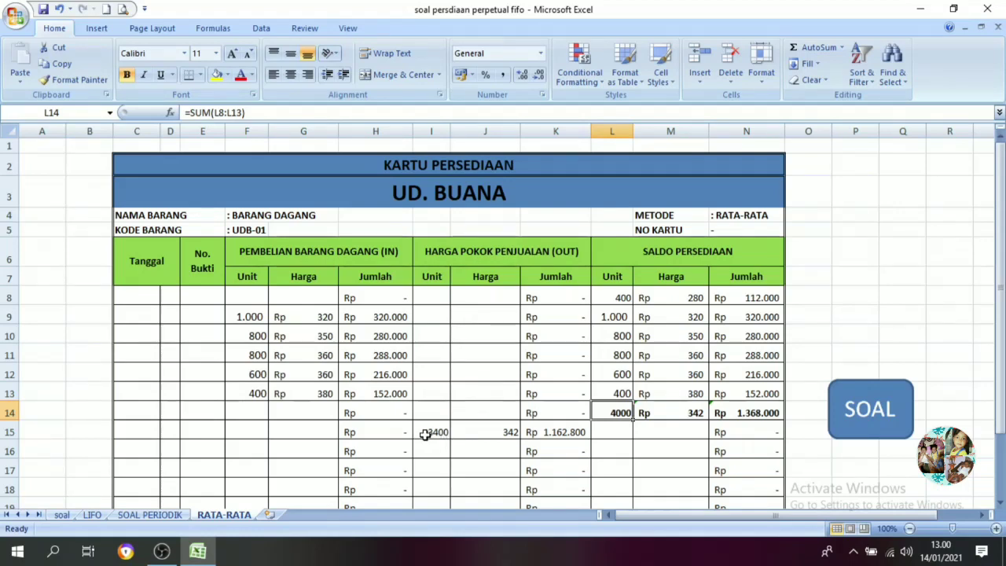
click(614, 432)
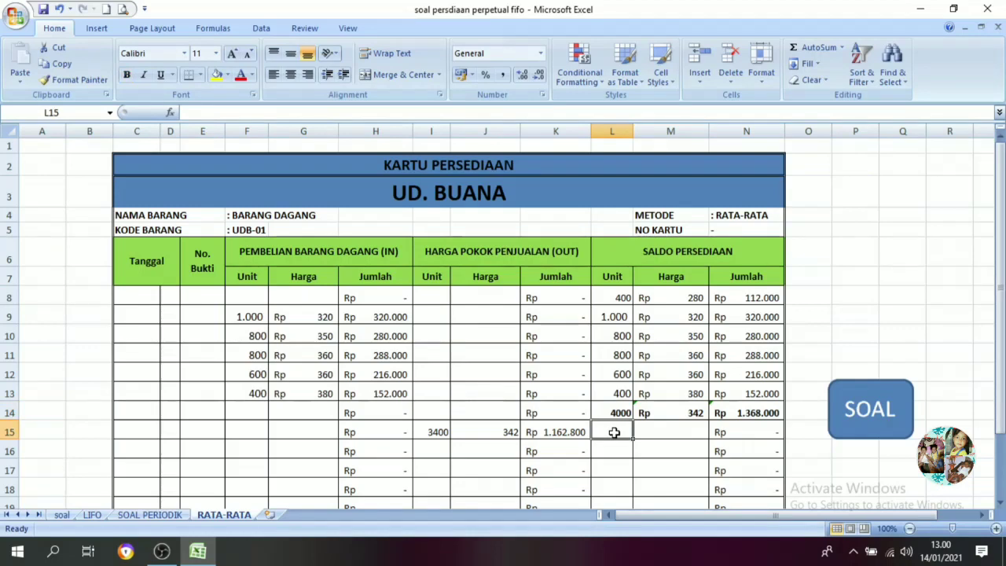
text(600)
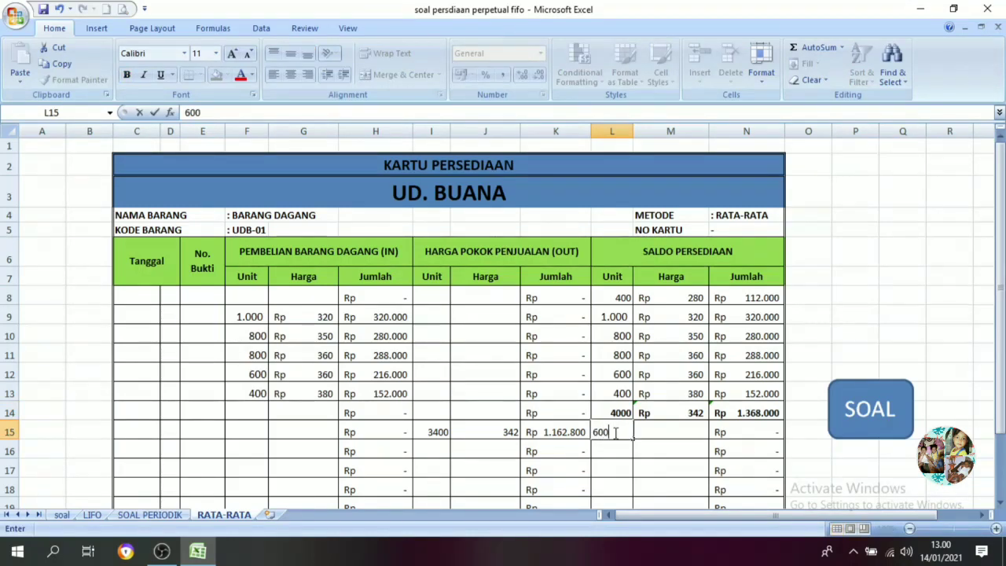
key(Tab)
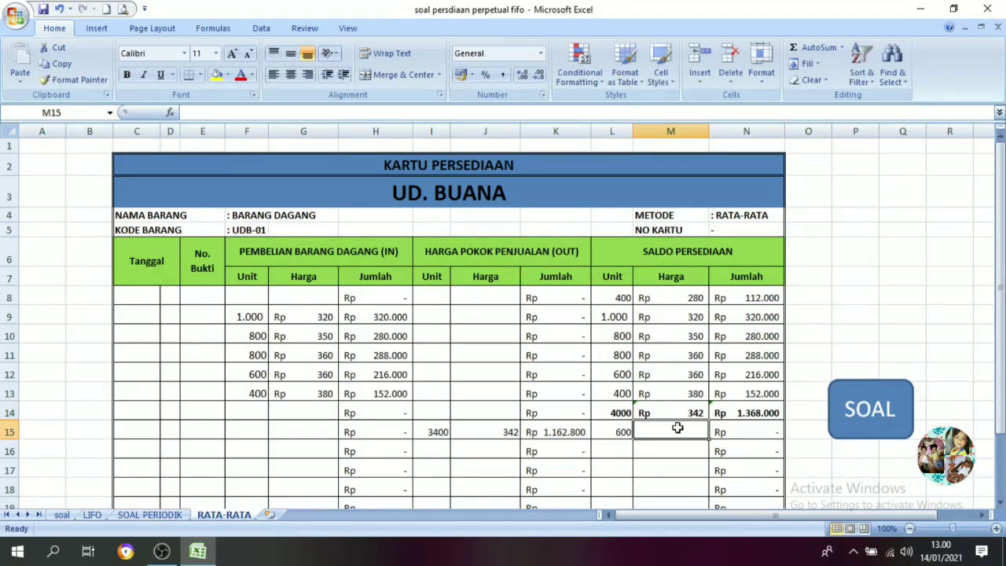
text(34)
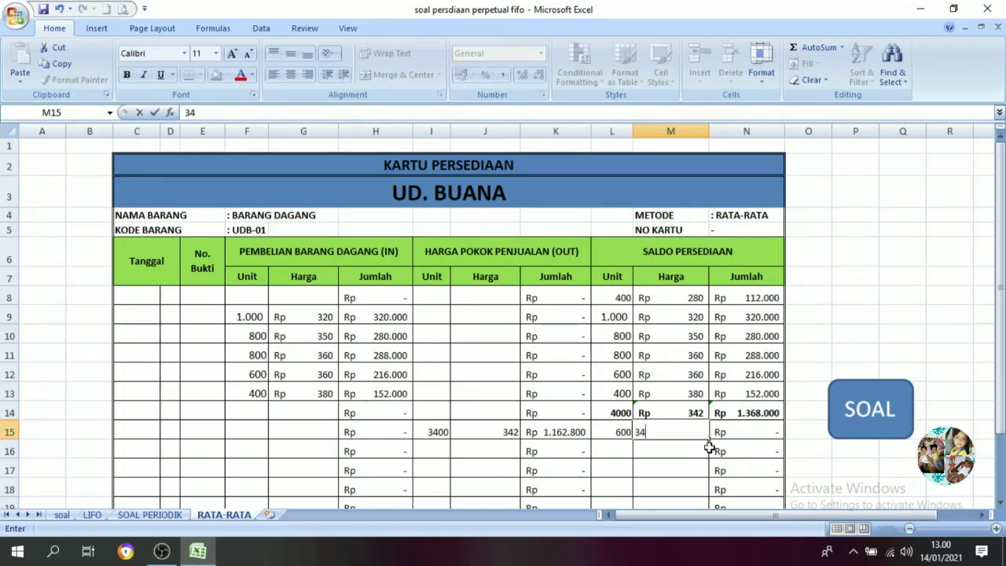
text(2)
key(Tab)
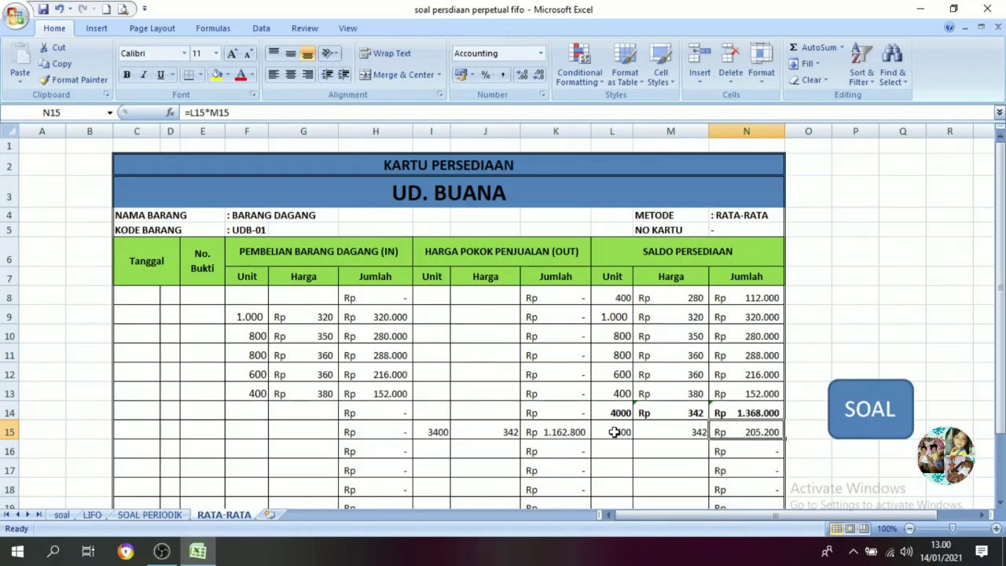
Make the ending stock's units, price and amount in L15:N15 bold and review them
drag(611, 432, 743, 432)
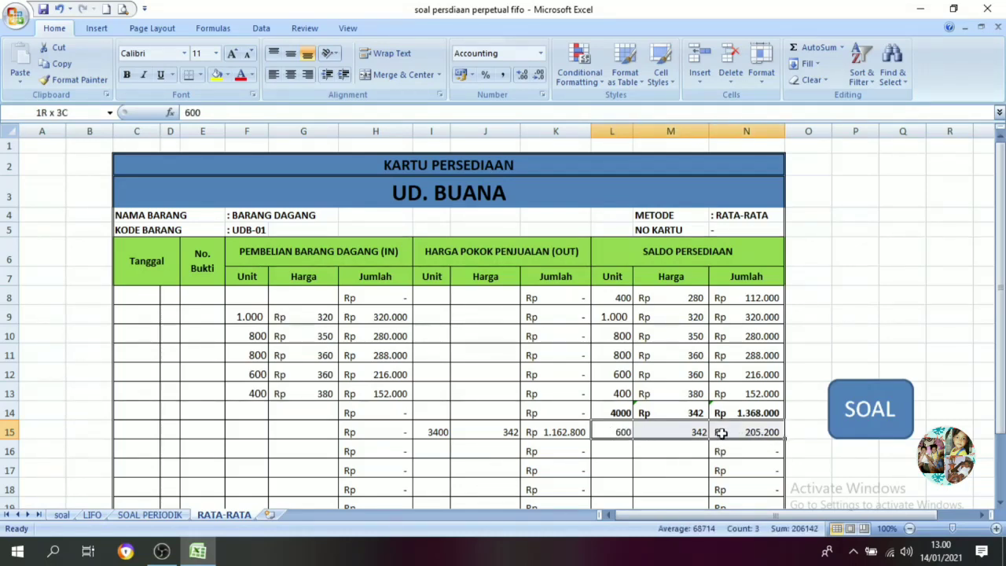
click(125, 75)
click(621, 450)
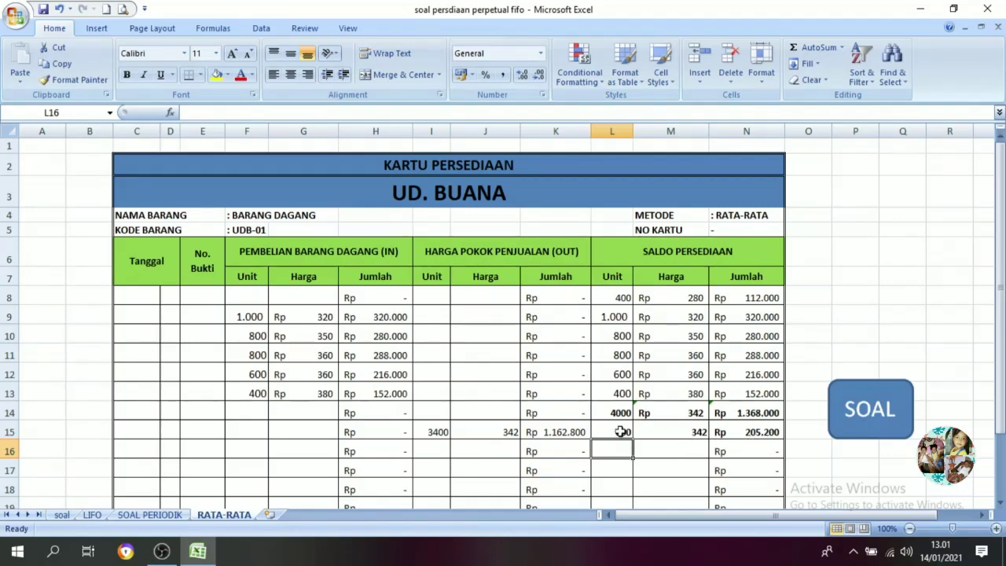
click(762, 432)
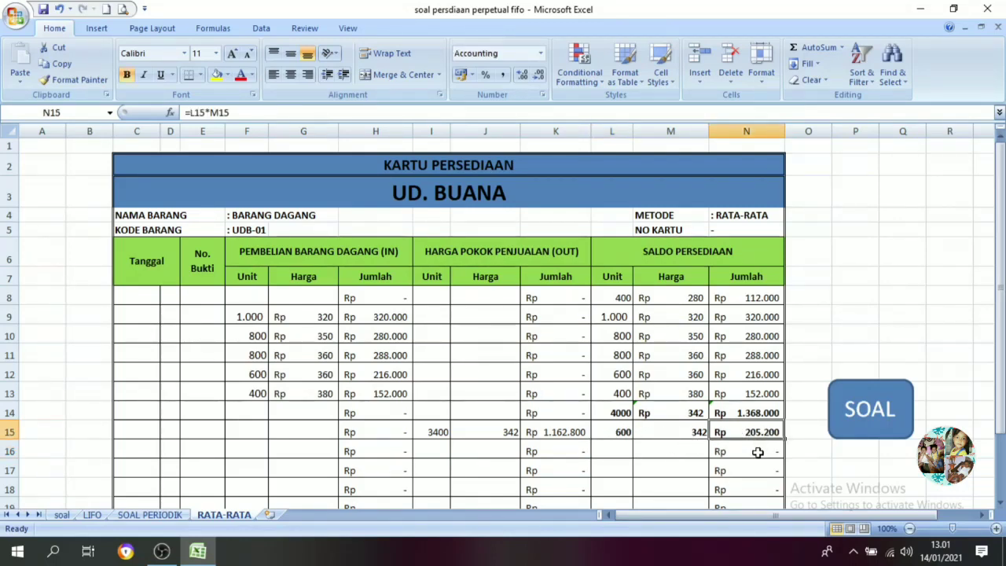
drag(622, 432, 722, 448)
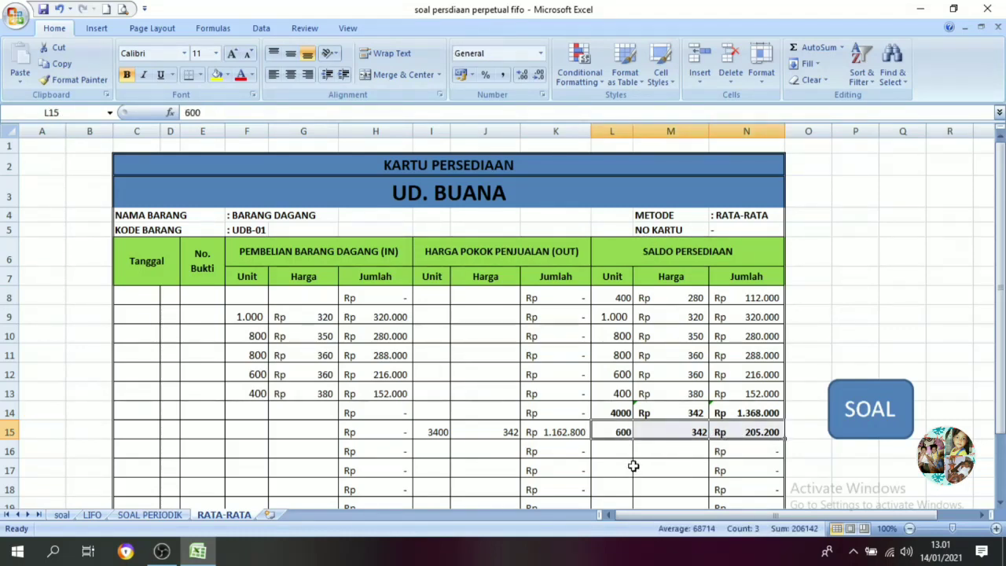
click(682, 378)
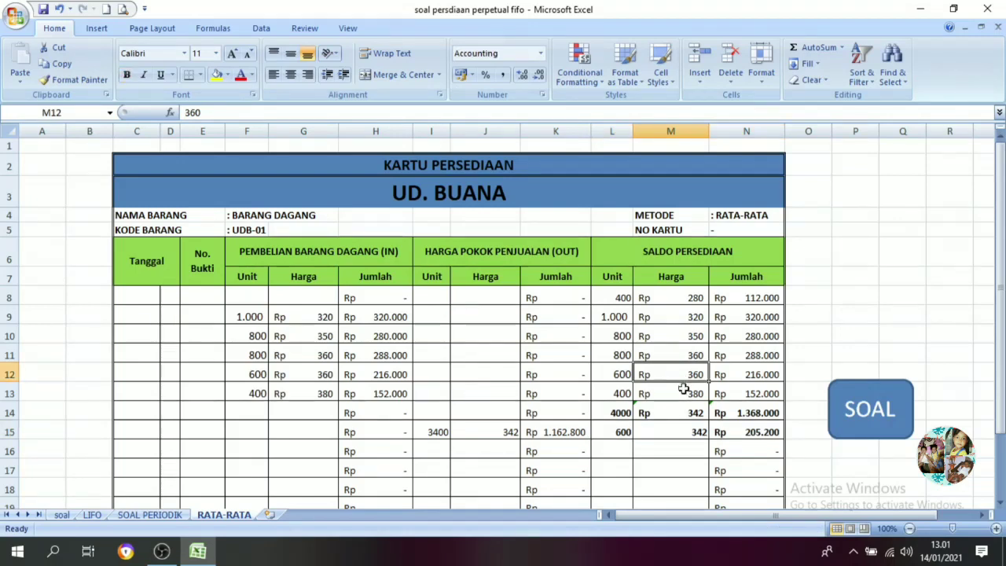